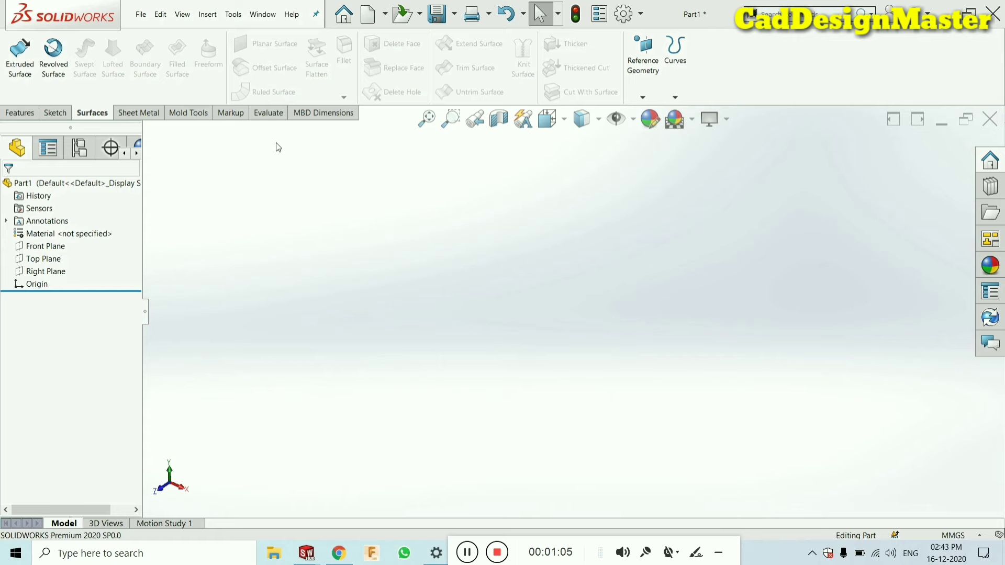
- Switch to Chrome and look through the uploaded videos on the CAD Design Master YouTube channel
left_click(346, 554)
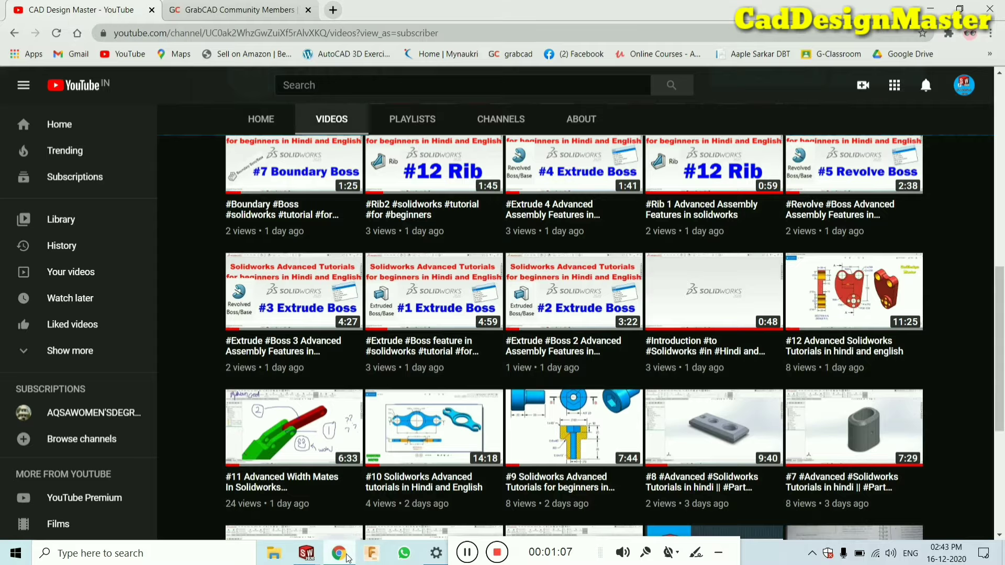
scroll(358, 121, "up", 10)
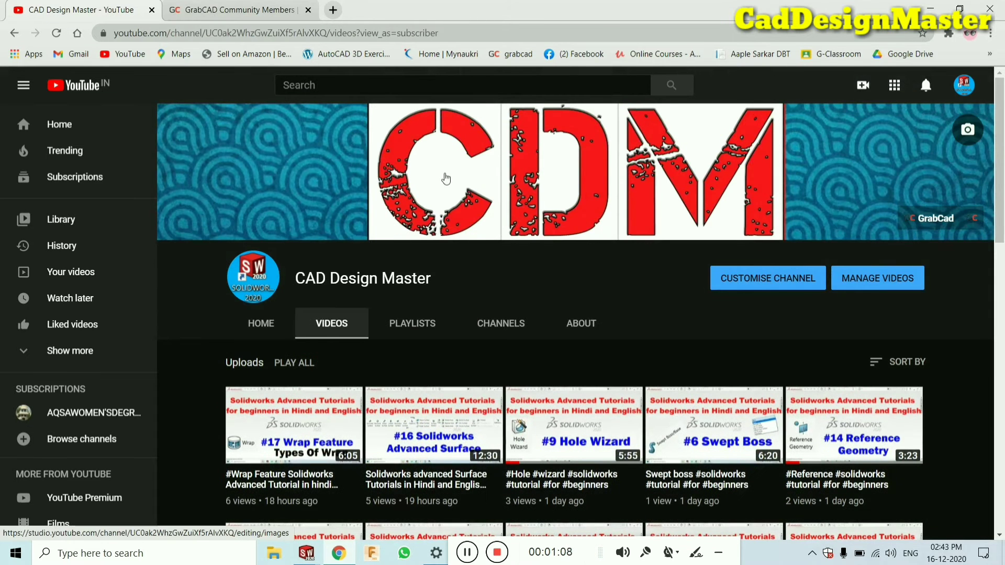
scroll(335, 262, "down", 3)
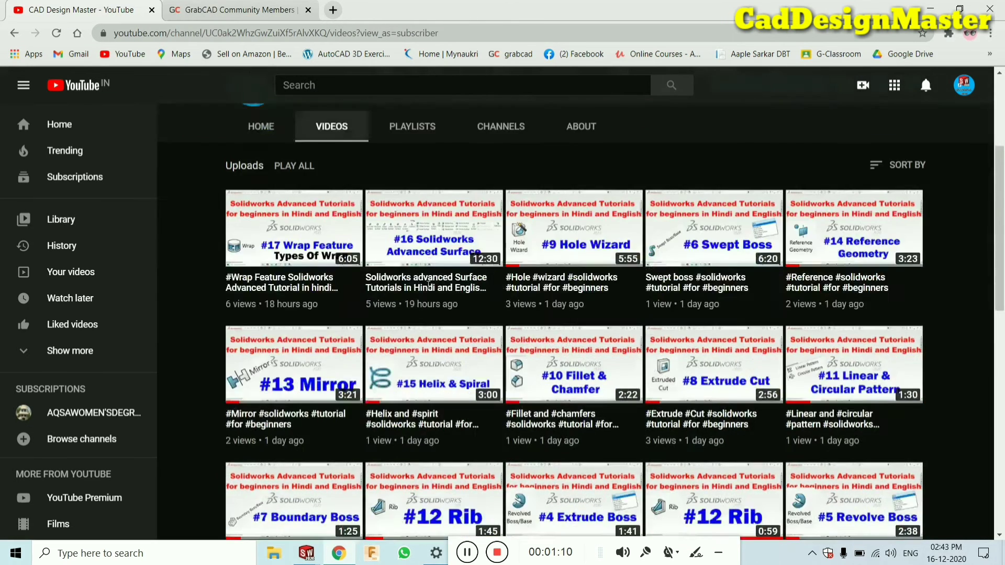
scroll(614, 288, "down", 5)
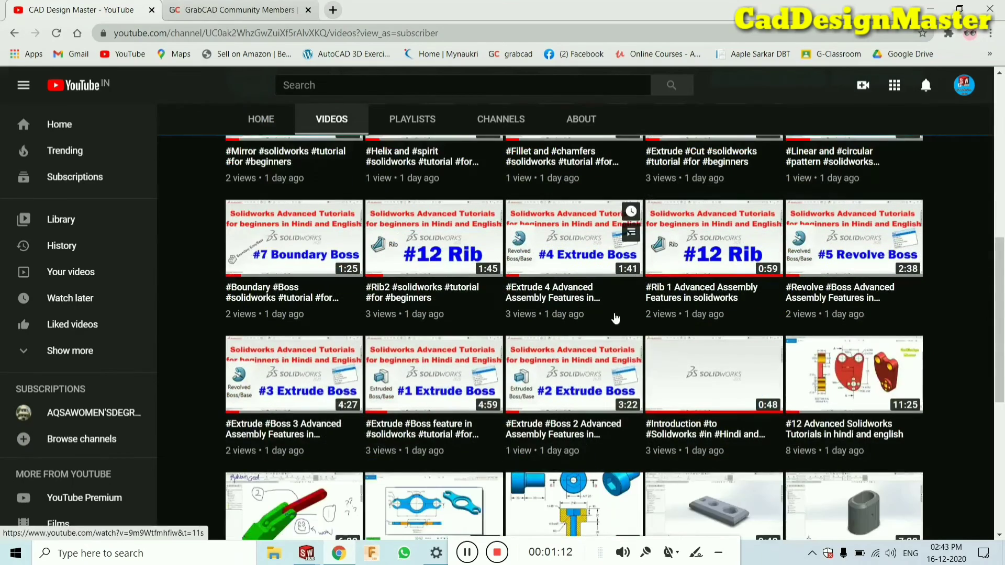
scroll(616, 344, "up", 5)
scroll(617, 343, "down", 7)
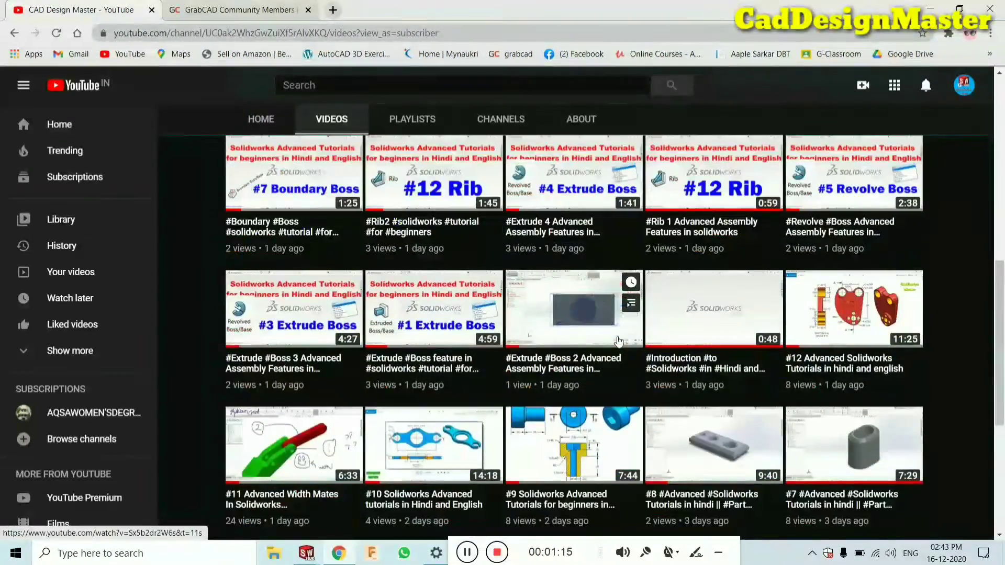
scroll(618, 341, "down", 5)
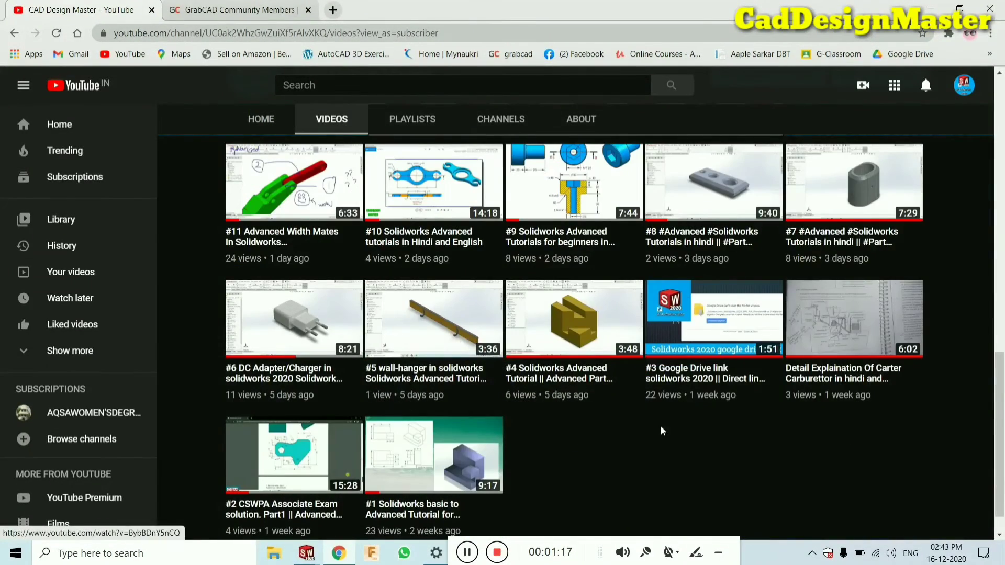
scroll(684, 425, "up", 15)
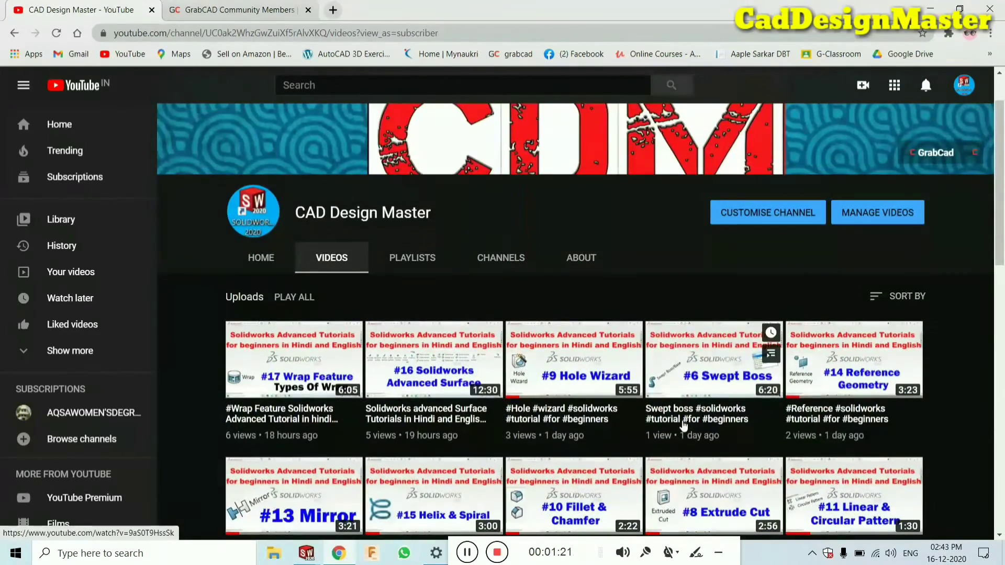
scroll(367, 293, "down", 2)
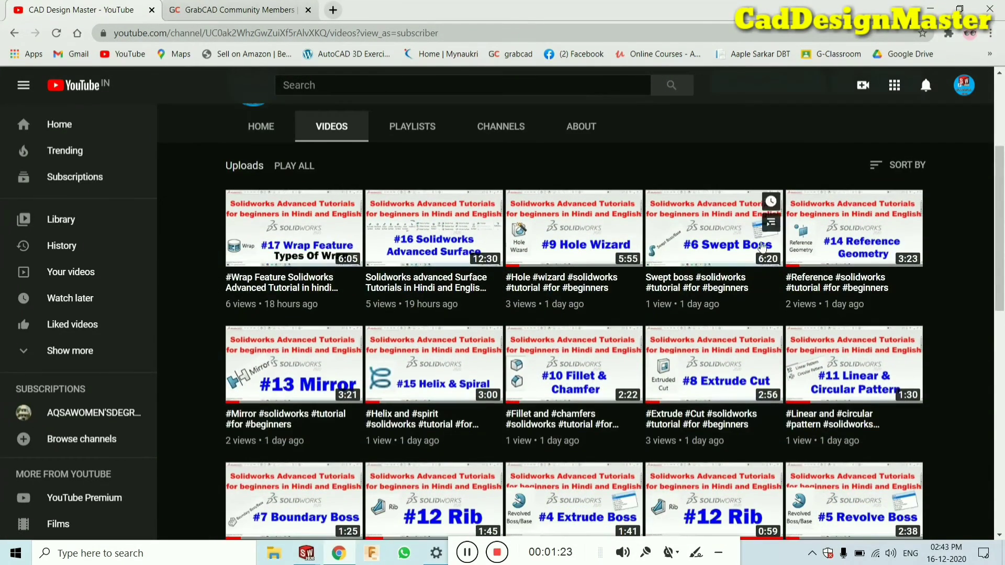
scroll(953, 217, "up", 4)
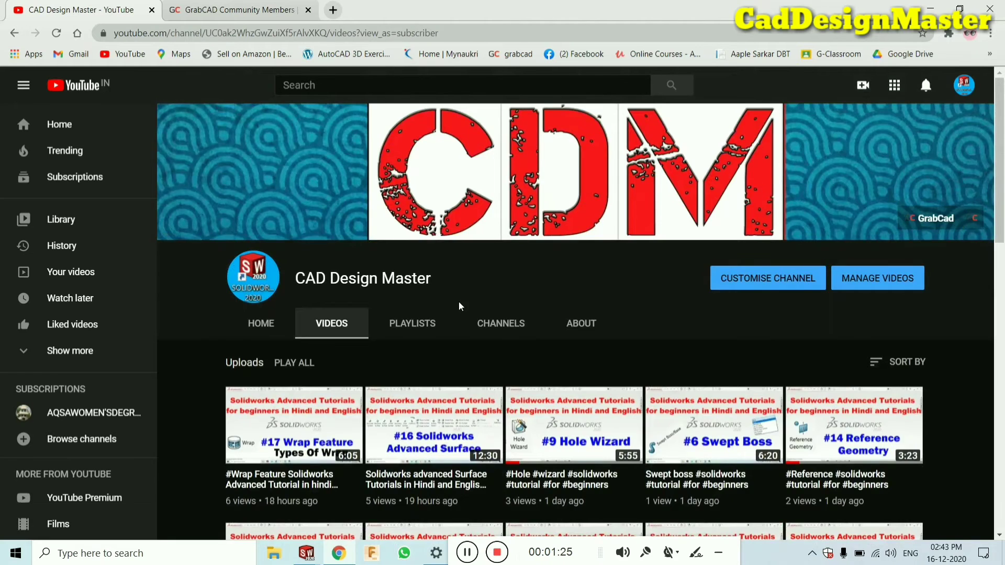
scroll(460, 306, "down", 5)
scroll(445, 308, "up", 5)
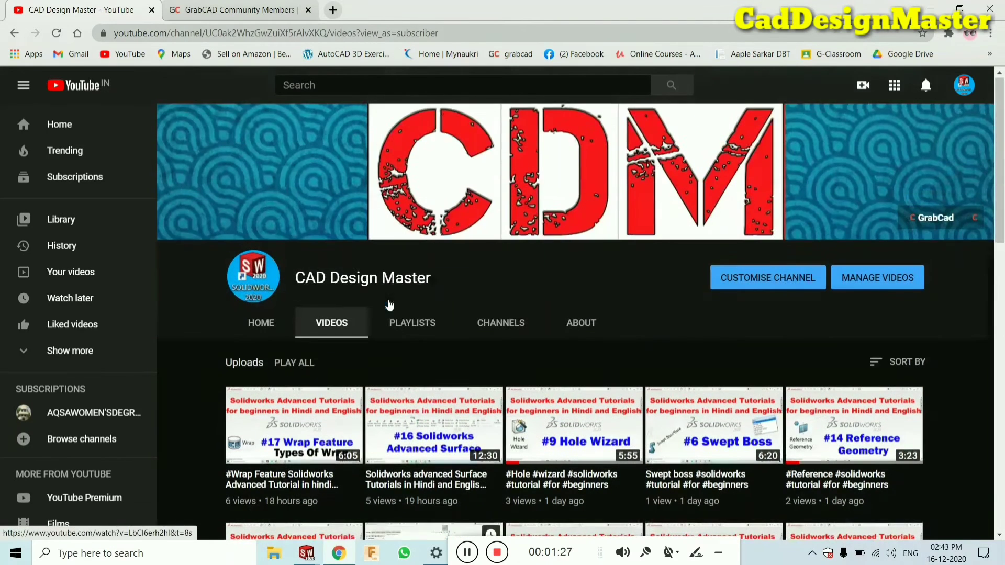
- Check the channel's created playlists, return to its videos and view the GrabCAD Community dashboard
left_click(412, 325)
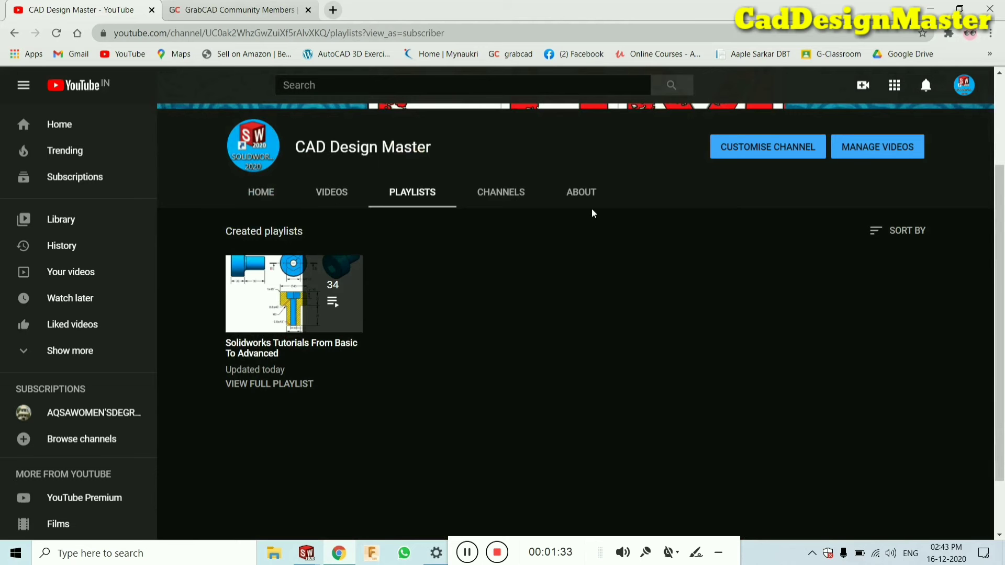
left_click(335, 204)
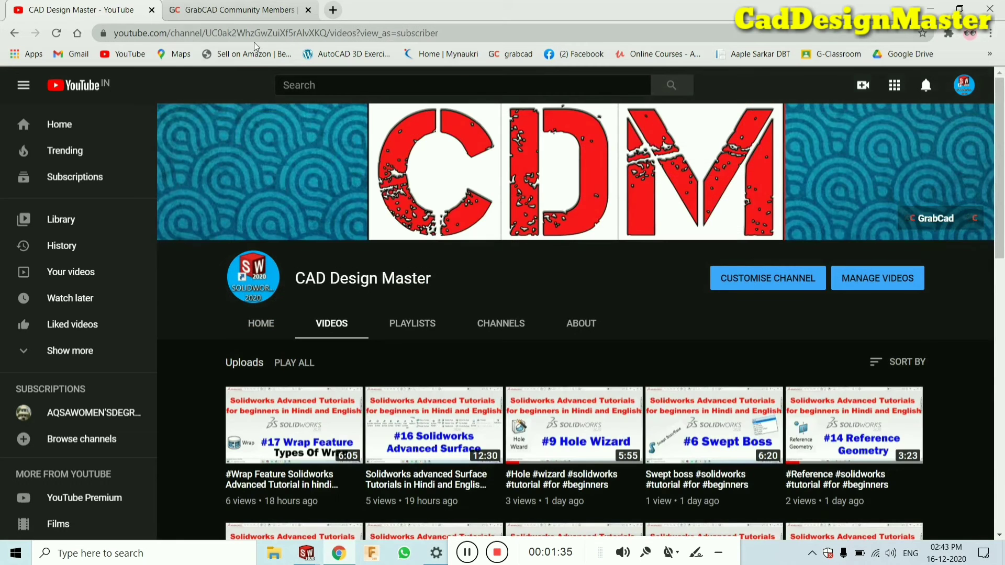
left_click(246, 11)
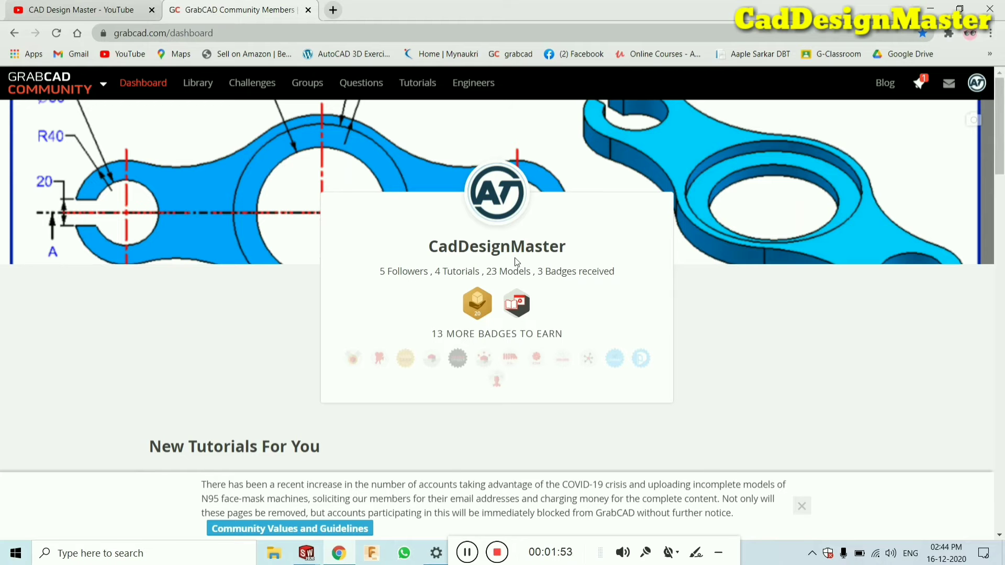
- Switch back to the Part1 window in SOLIDWORKS and start a sketch on the Top Plane
mouse_move(312, 558)
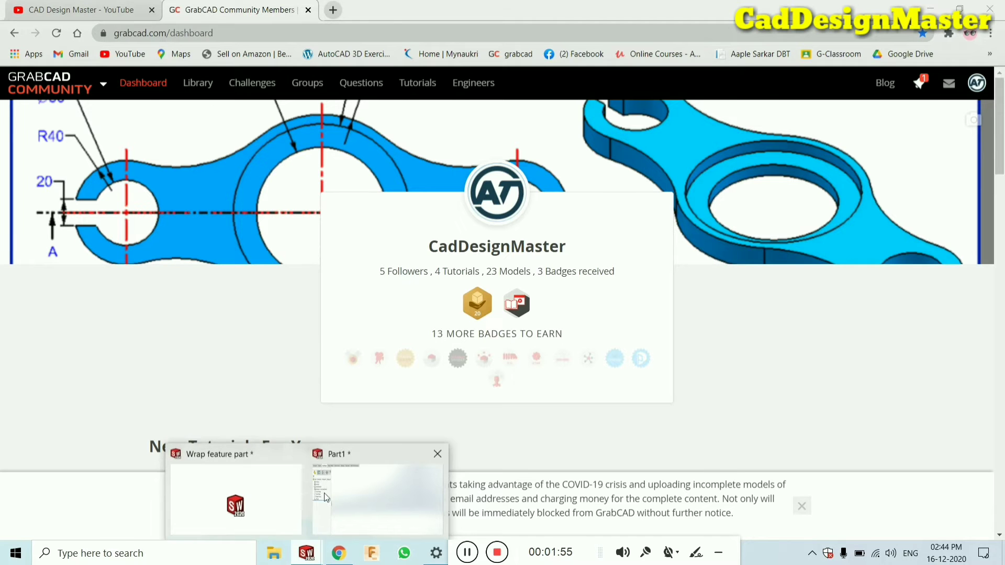
left_click(271, 503)
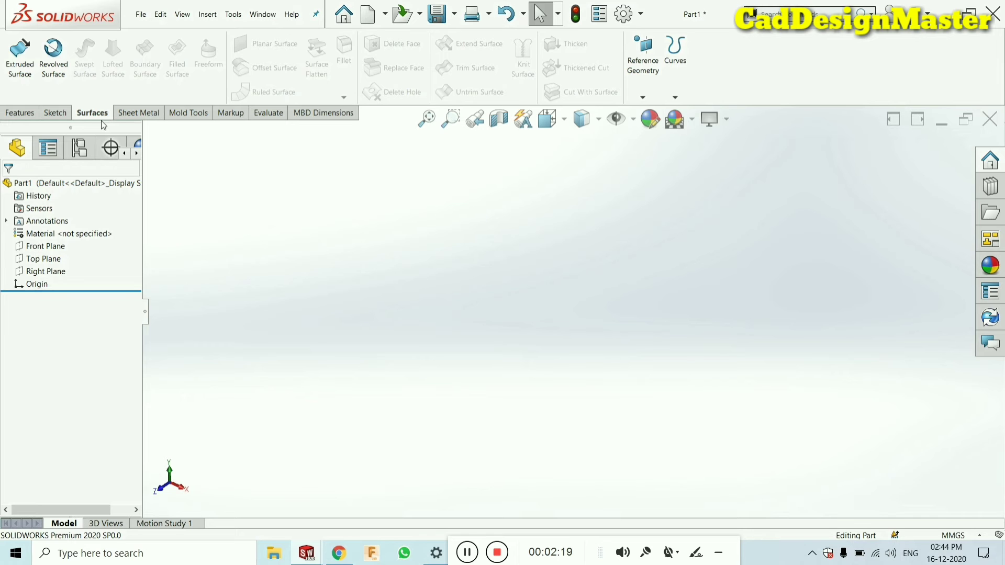
left_click(38, 259)
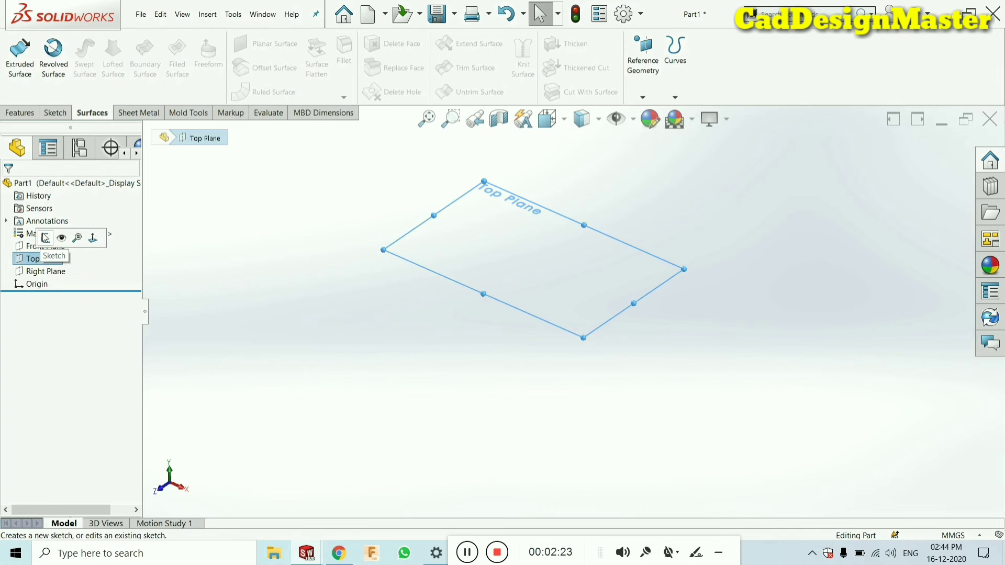
left_click(47, 238)
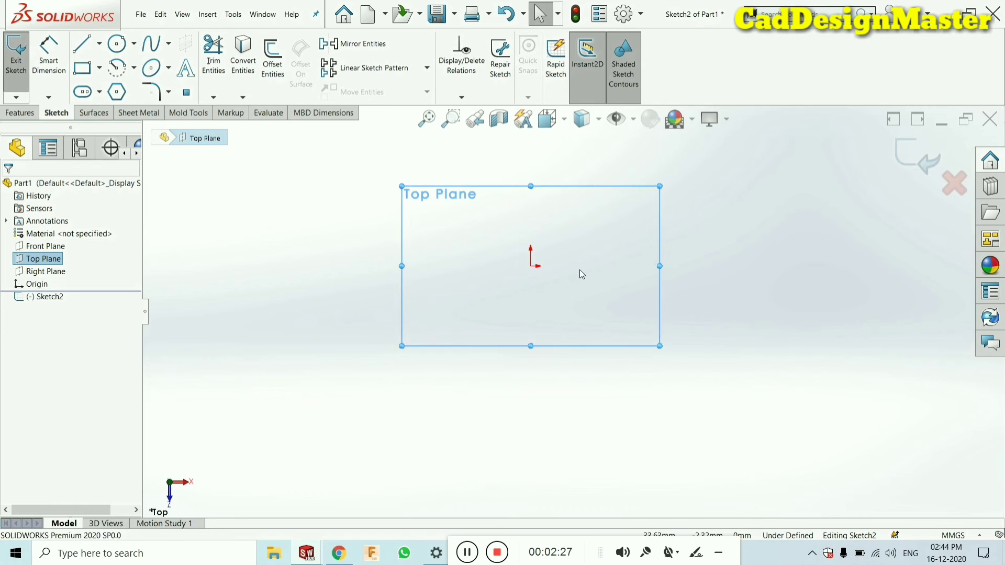
- Sketch a circle centred on the origin with a radius of about 104 mm
left_click(120, 45)
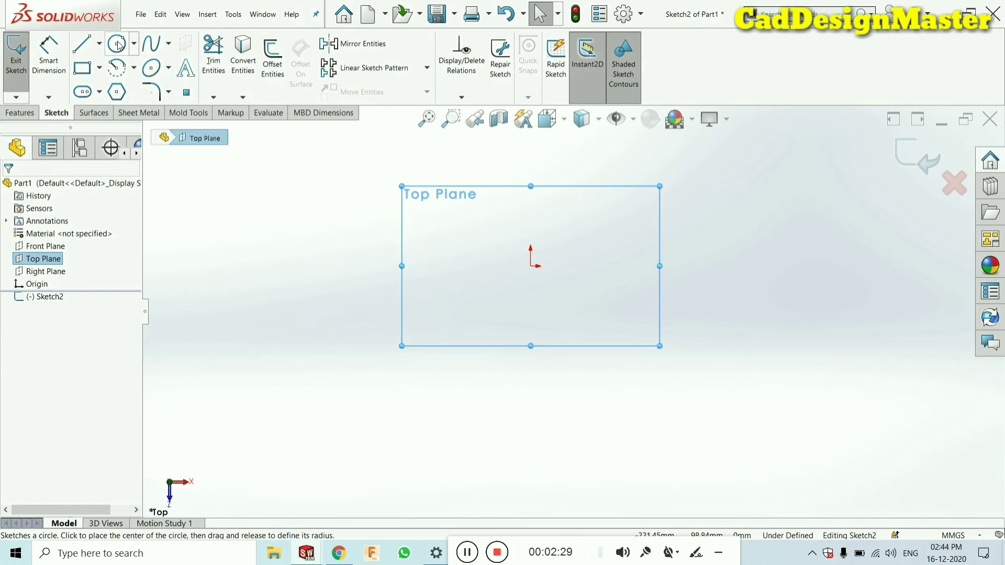
left_click(531, 266)
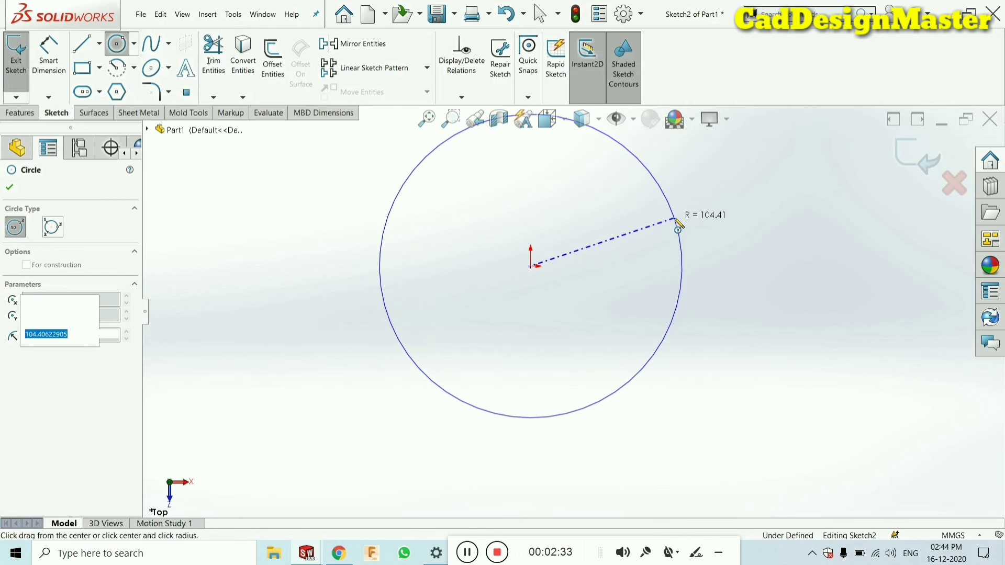
left_click(678, 225)
- Dimension the circle's diameter and set it to 200 mm
right_click_drag(758, 314, 754, 262)
left_click(676, 223)
left_click(754, 230)
left_click(758, 233)
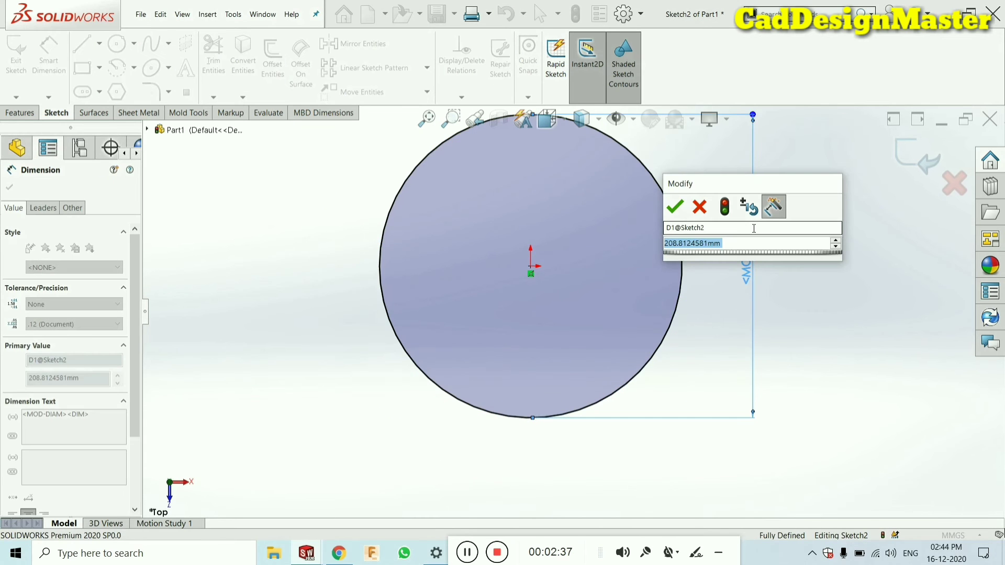
type("200")
key("Return")
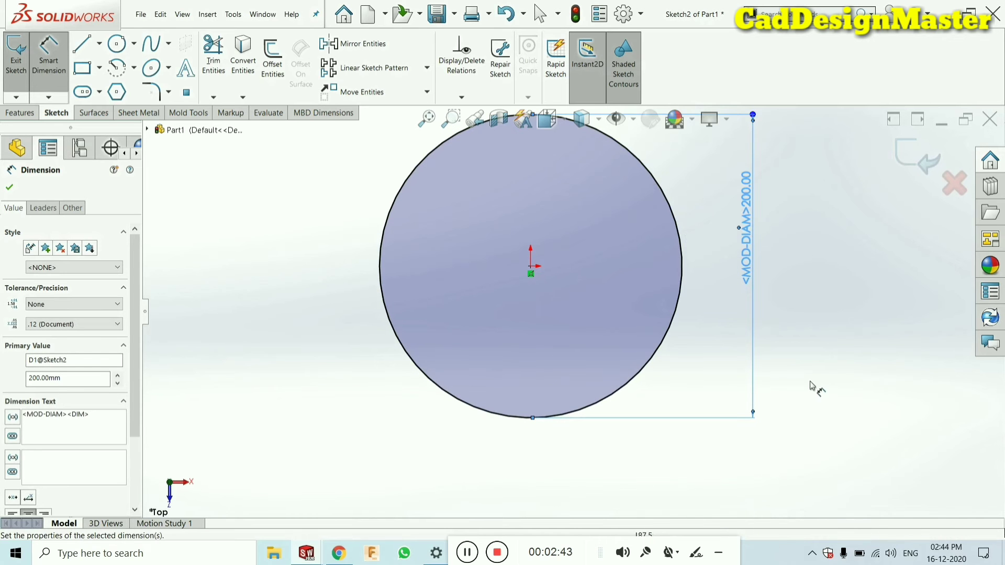
left_click(9, 187)
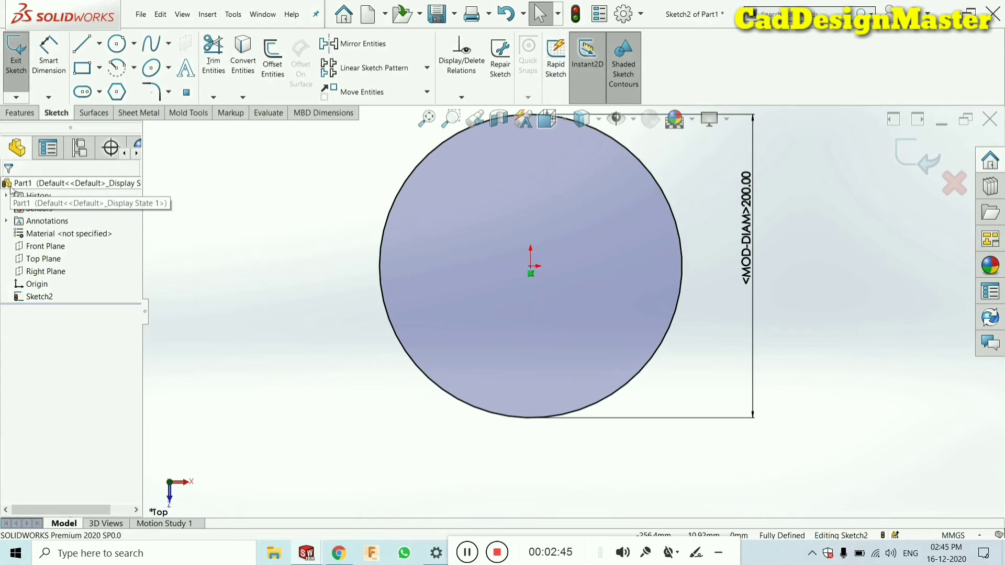
- Create a Planar Surface bounded by the current circle sketch
left_click(92, 112)
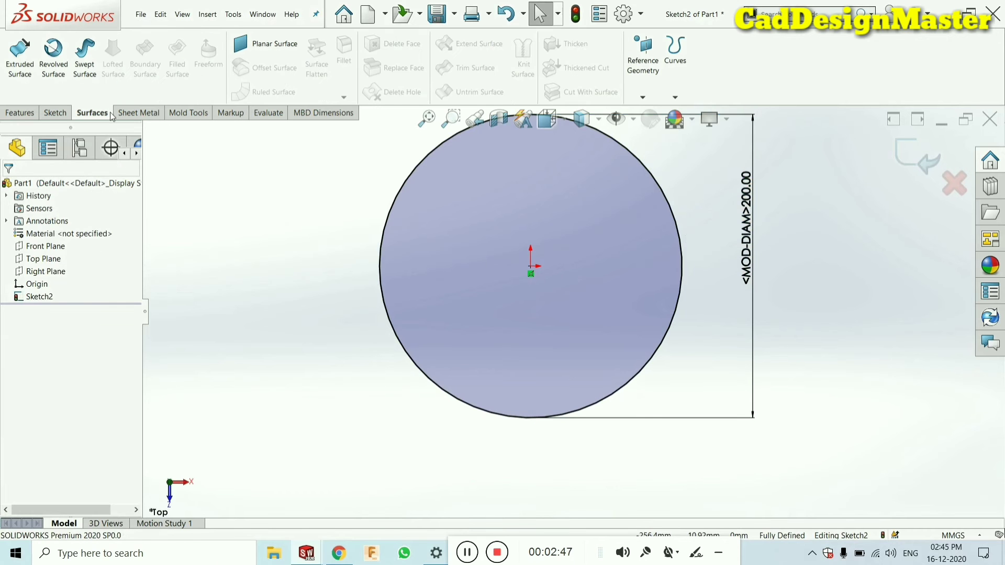
left_click(249, 52)
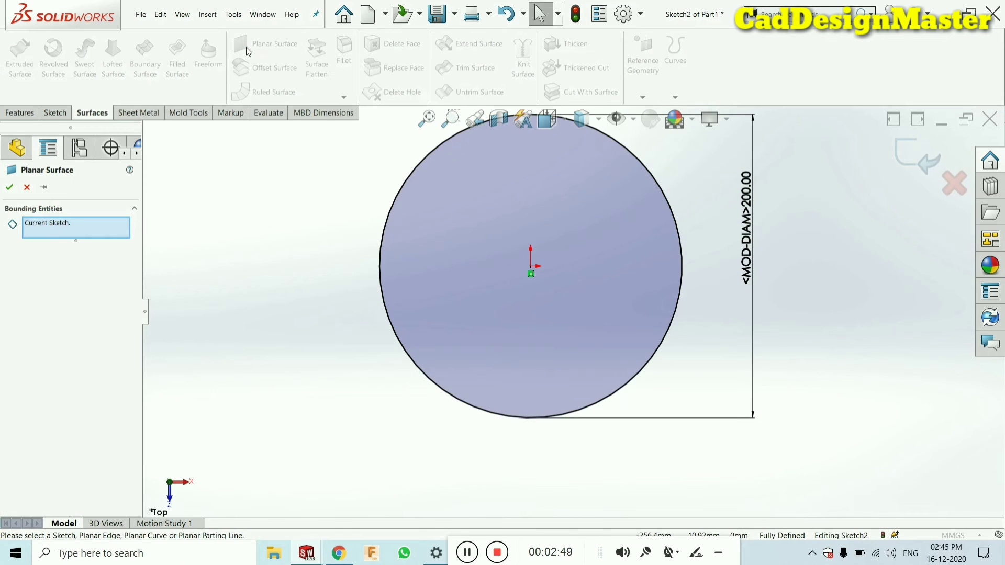
middle_click_drag(637, 307, 630, 132)
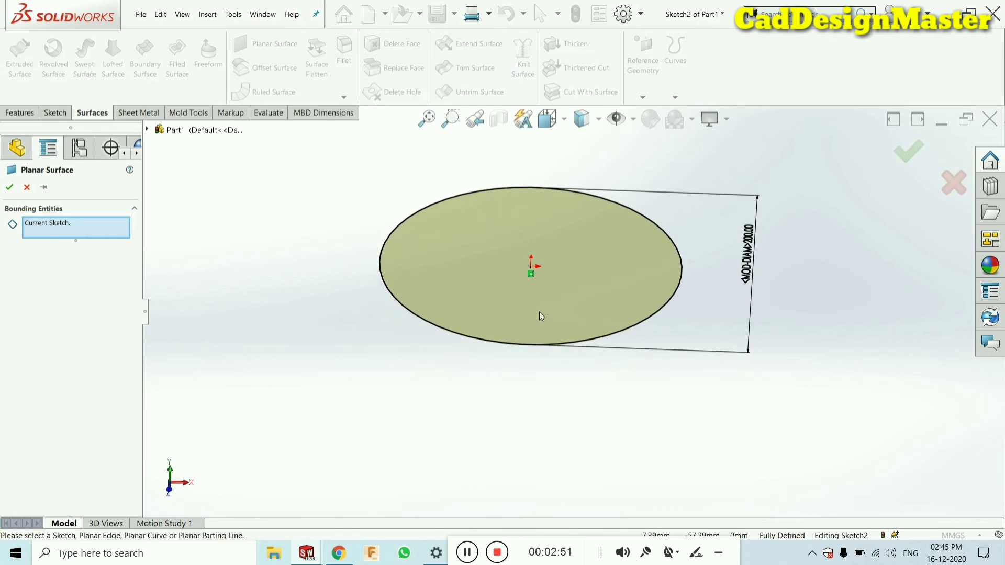
scroll(531, 314, "down", 3)
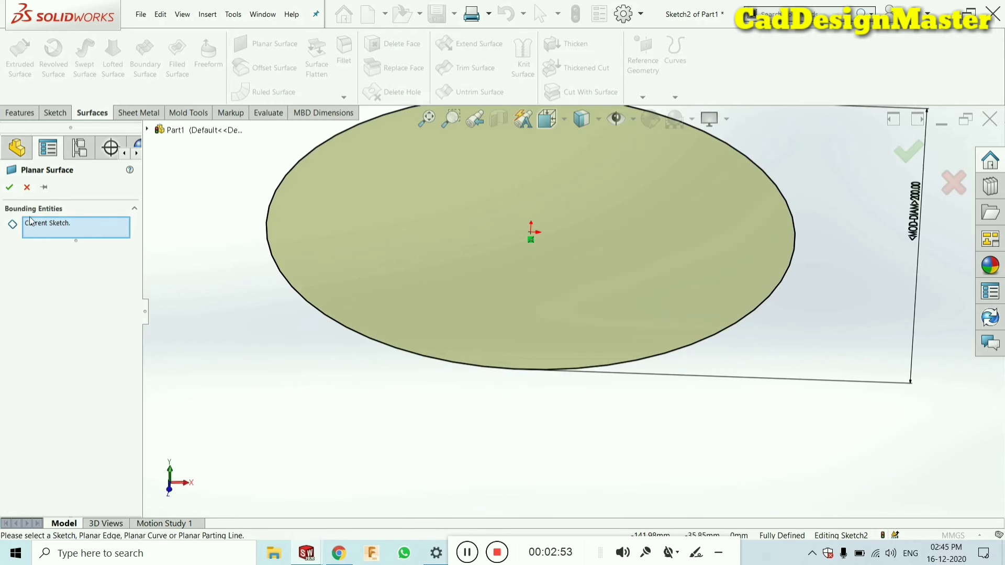
left_click(11, 190)
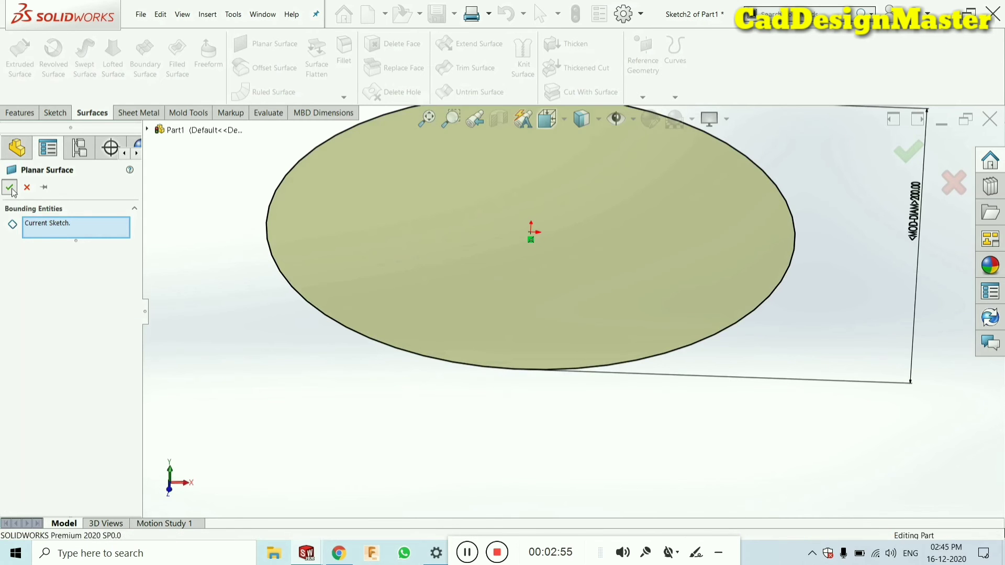
middle_click_drag(369, 280, 534, 302)
scroll(549, 319, "up", 4)
middle_click_drag(557, 335, 572, 258)
scroll(581, 251, "down", 4)
middle_click_drag(414, 277, 348, 322)
scroll(347, 321, "up", 2)
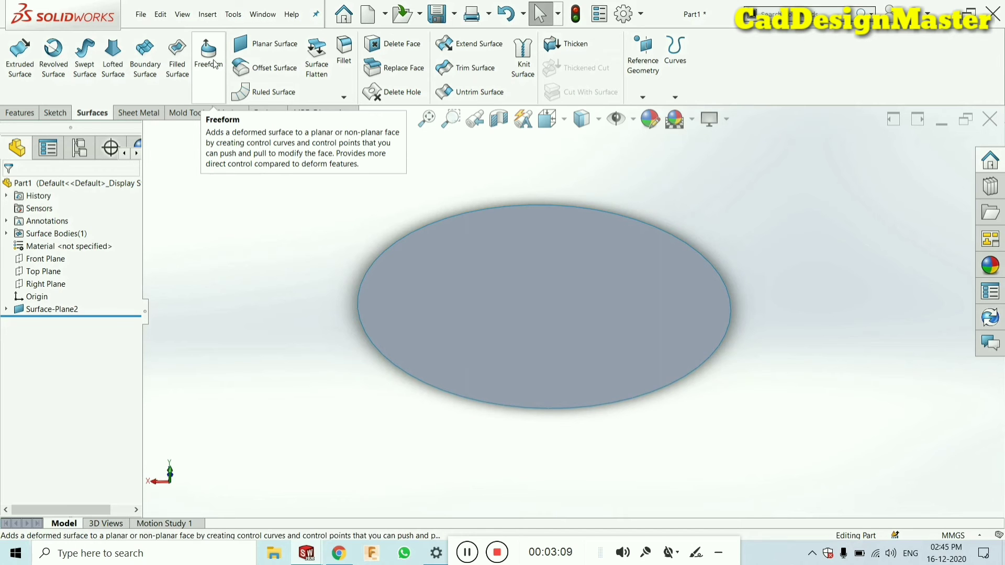
middle_click_drag(537, 338, 517, 301)
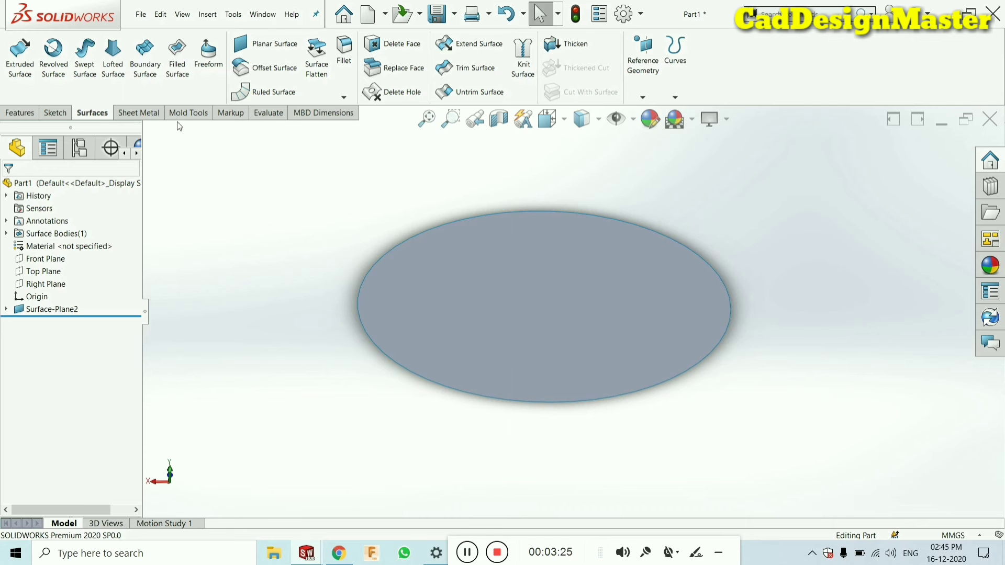
- Start a Freeform on the circular planar face with the Control polygon type and activate adding control curves
left_click(209, 56)
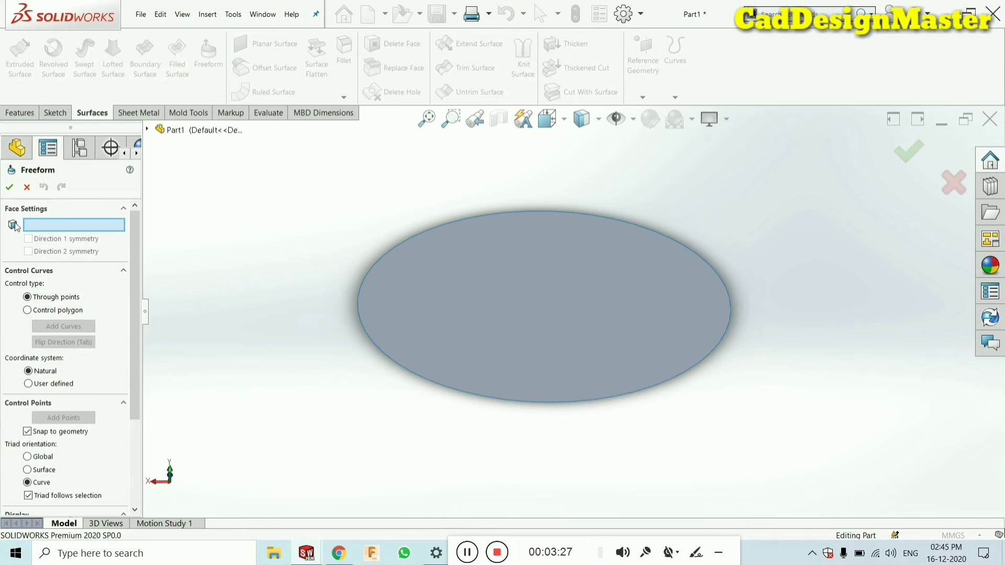
left_click(481, 285)
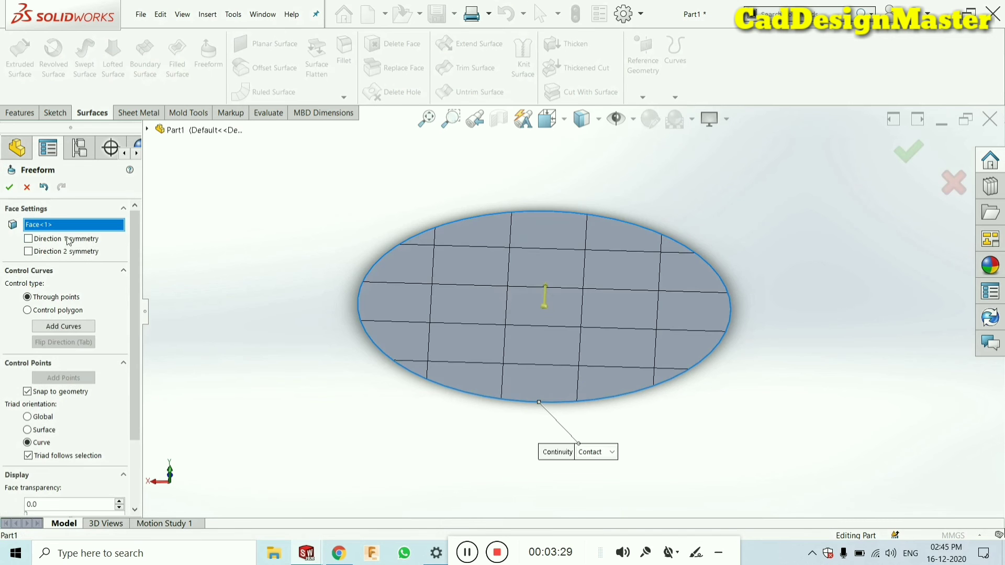
left_click(56, 328)
left_click(55, 327)
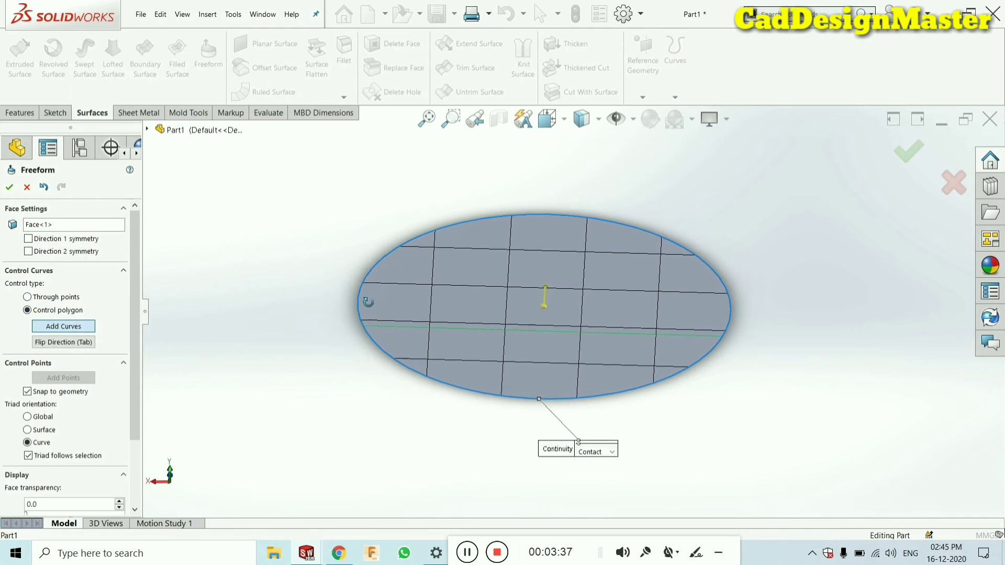
middle_click_drag(456, 309, 466, 334)
scroll(487, 327, "up", 1)
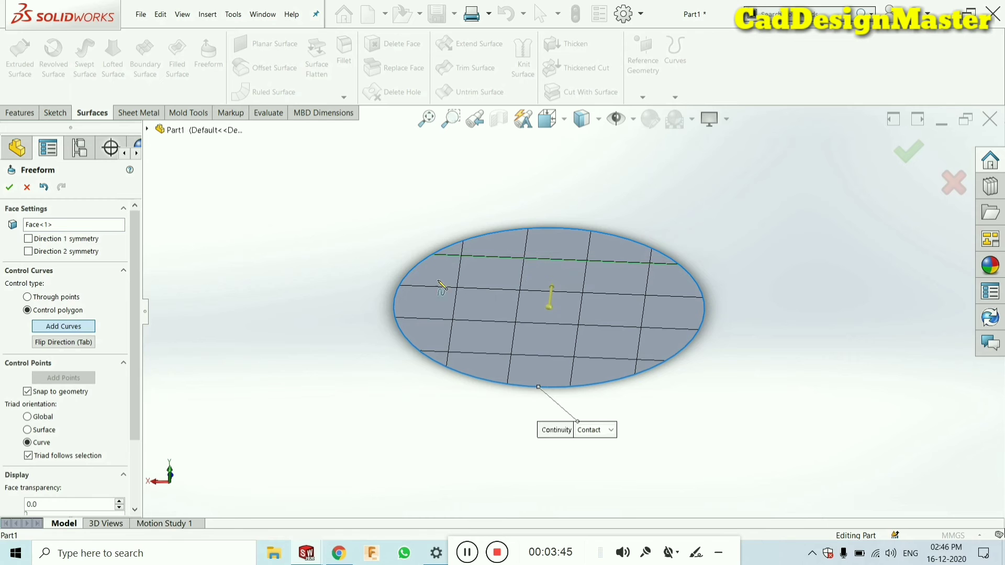
- Turn the face's mesh preview off and back on
left_click_drag(137, 369, 31, 407)
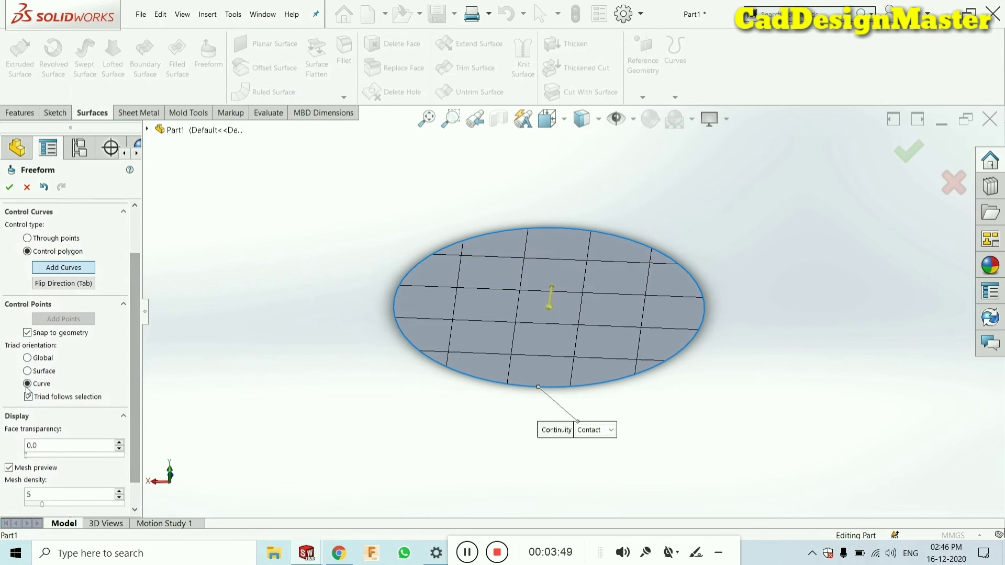
left_click_drag(134, 341, 139, 370)
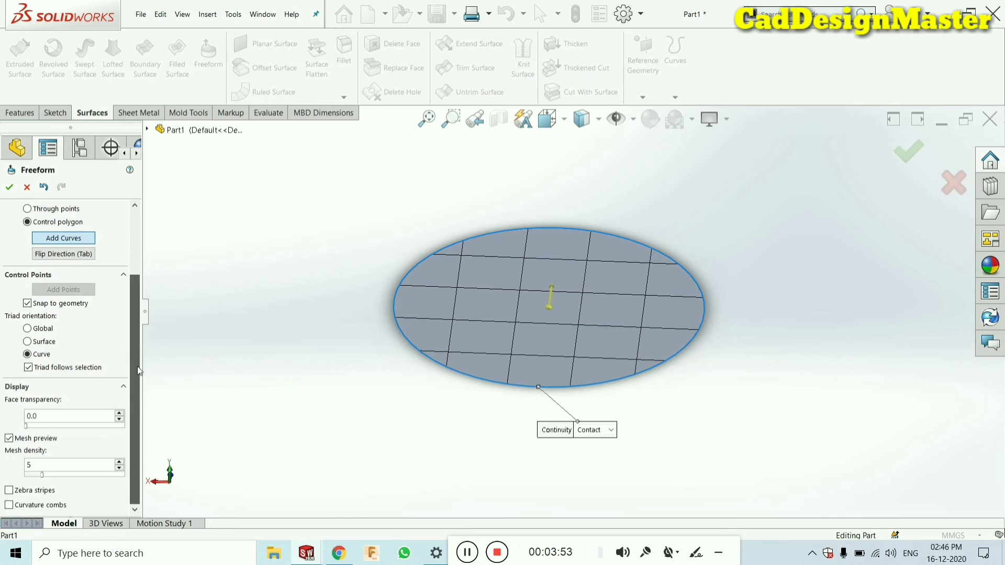
left_click(9, 439)
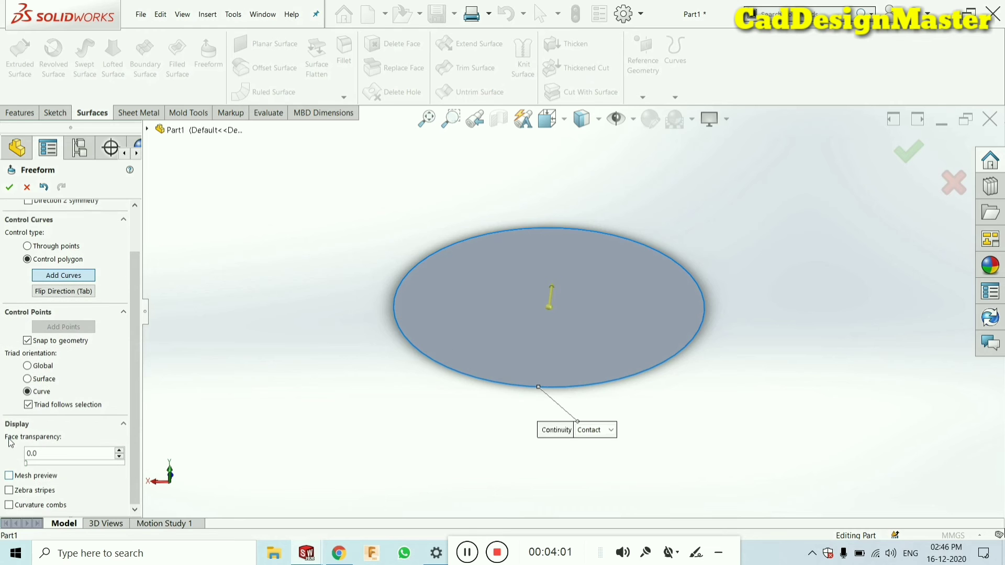
middle_click_drag(470, 313, 449, 341)
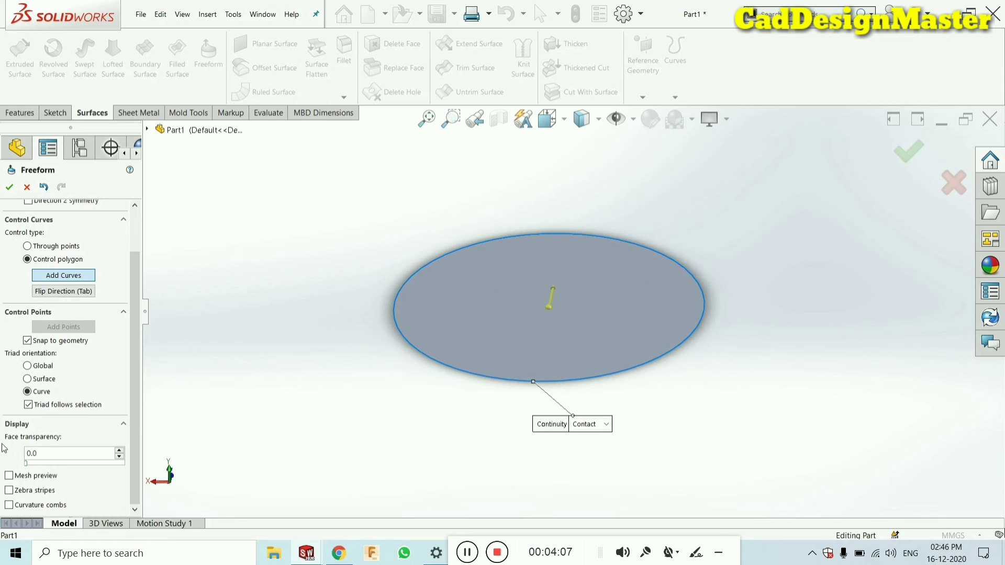
left_click(9, 475)
middle_click_drag(333, 367, 333, 321)
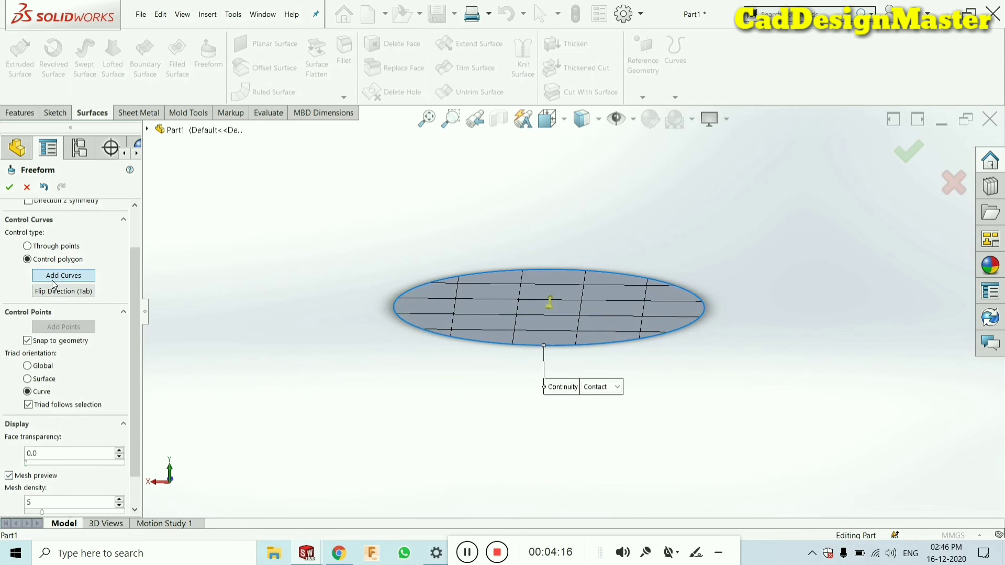
- Add a control curve across the face along the mesh line just behind its centre
middle_click_drag(531, 349, 531, 345)
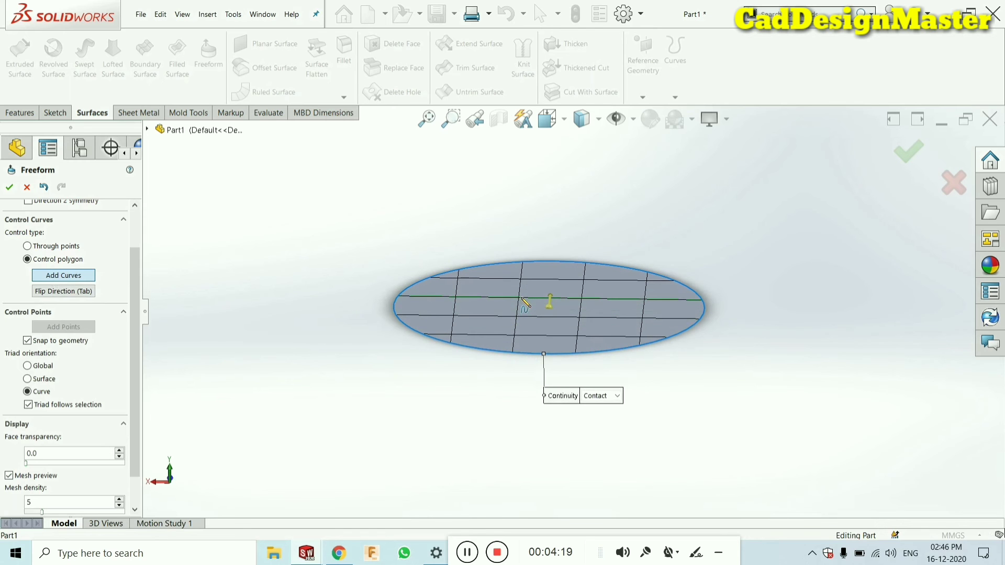
left_click(522, 299)
left_click(529, 317)
middle_click_drag(527, 327, 512, 334)
middle_click_drag(600, 293, 583, 327)
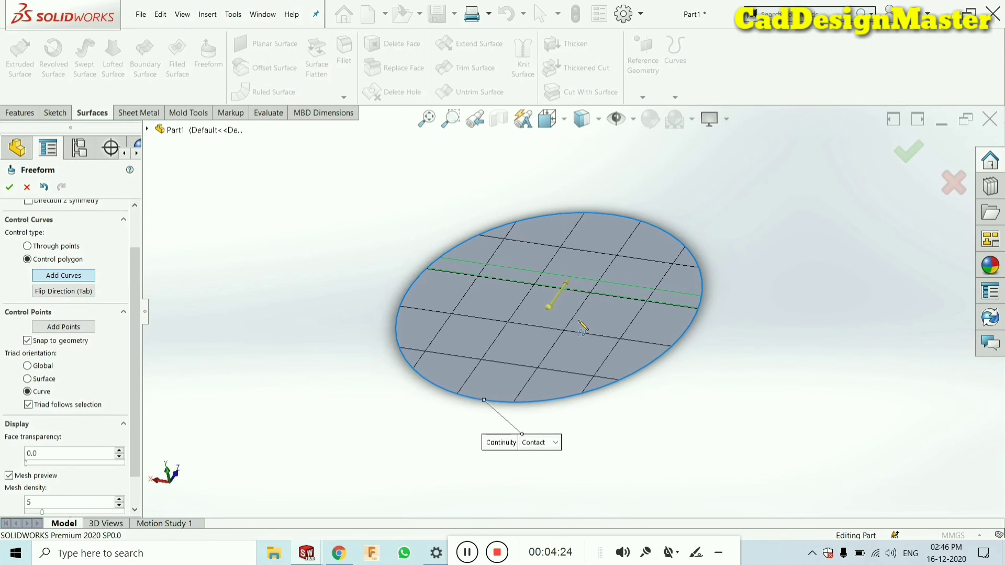
- Flip the curve direction as needed and add control curves along mesh lines until two run in each direction
left_click(48, 294)
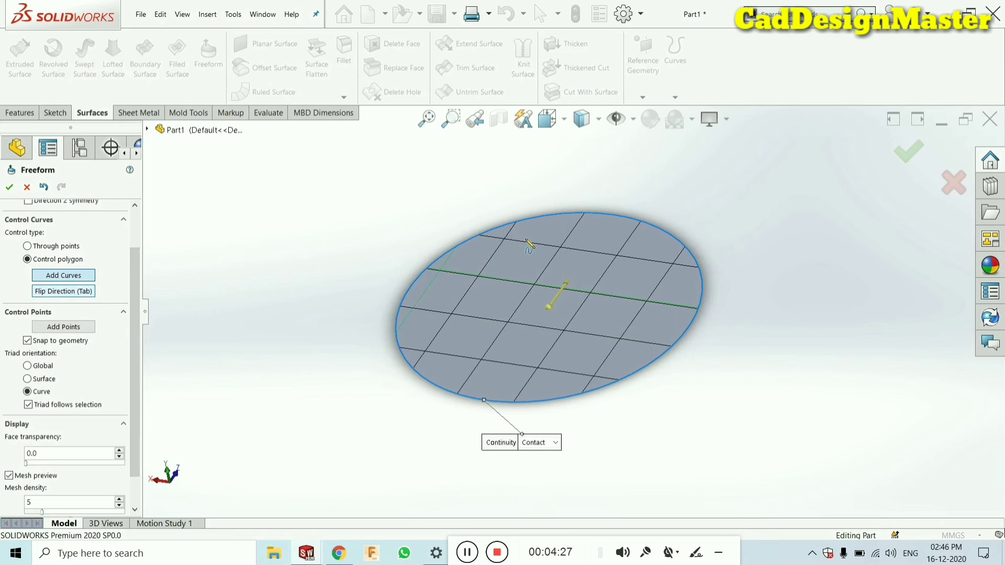
left_click(513, 326)
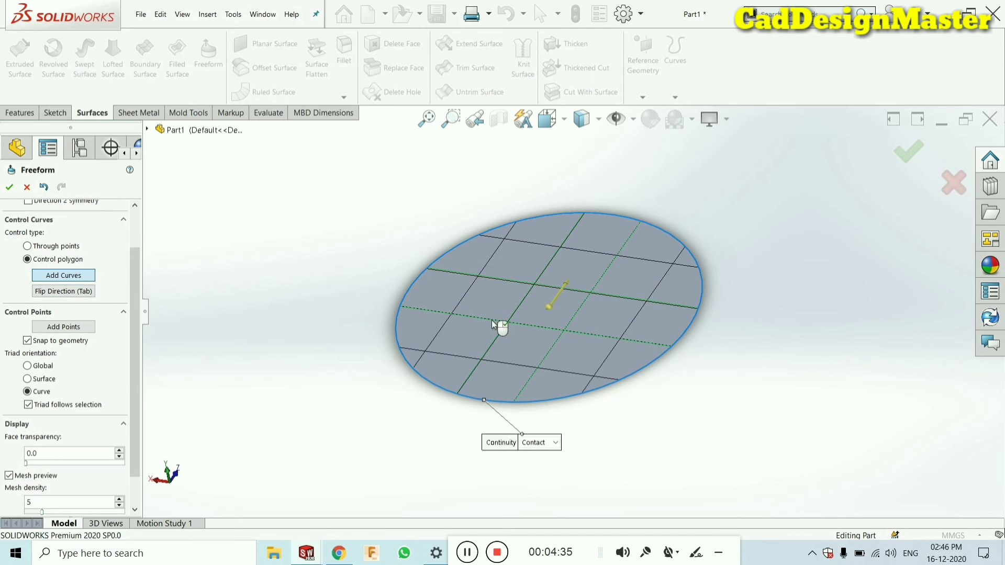
middle_click_drag(498, 317, 499, 313)
scroll(498, 312, "up", 1)
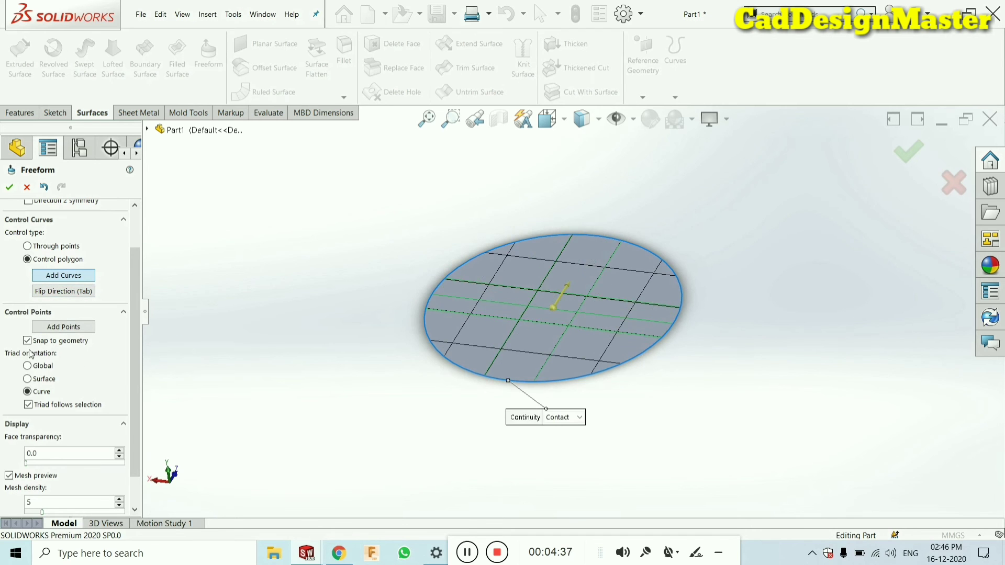
- Add control points on the control curves at and near their intersections with each other and the mesh lines
mouse_move(136, 297)
left_mouse_down()
mouse_move(135, 328)
mouse_move(134, 282)
mouse_move(134, 300)
left_mouse_up()
left_click(63, 324)
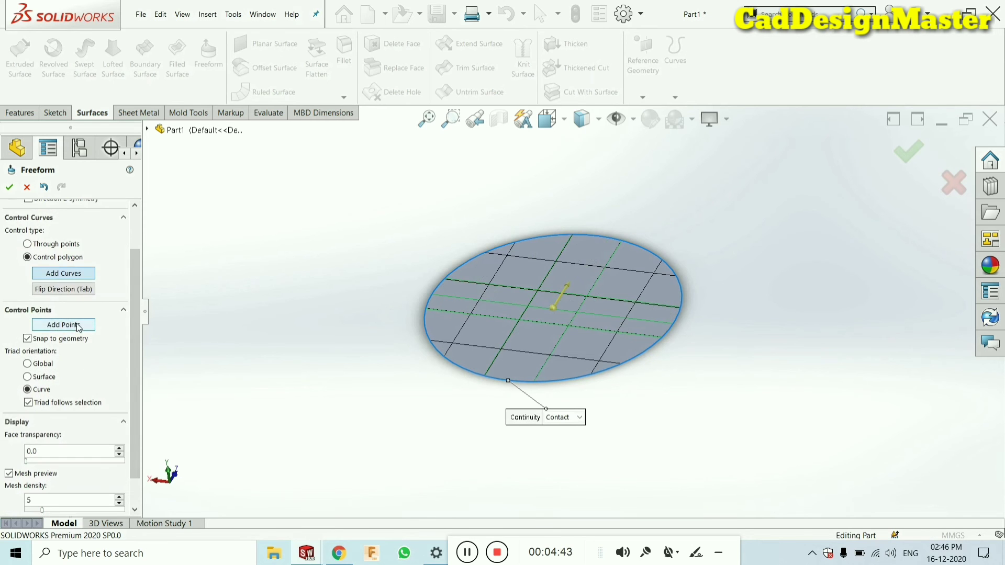
scroll(573, 320, "down", 5)
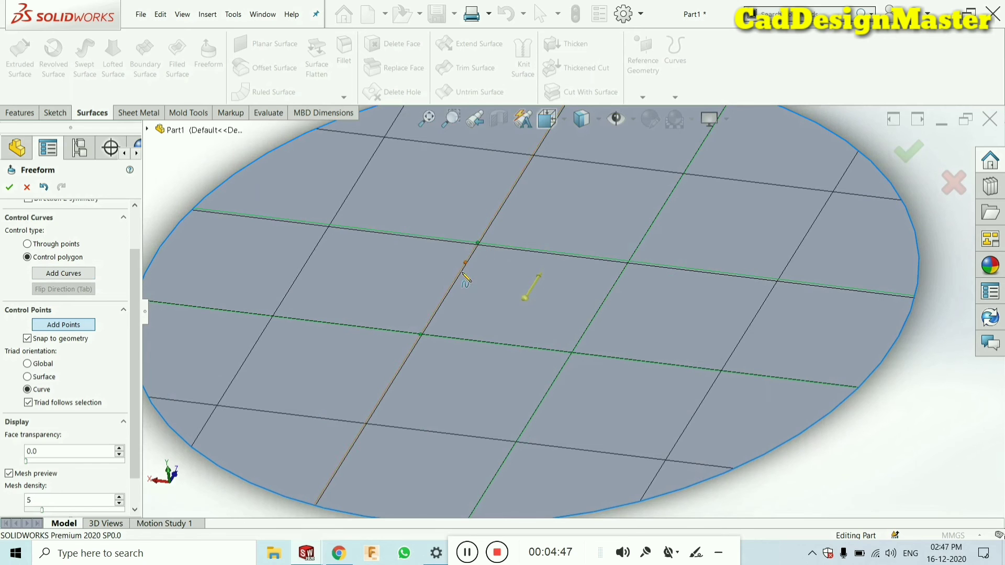
left_click(333, 226)
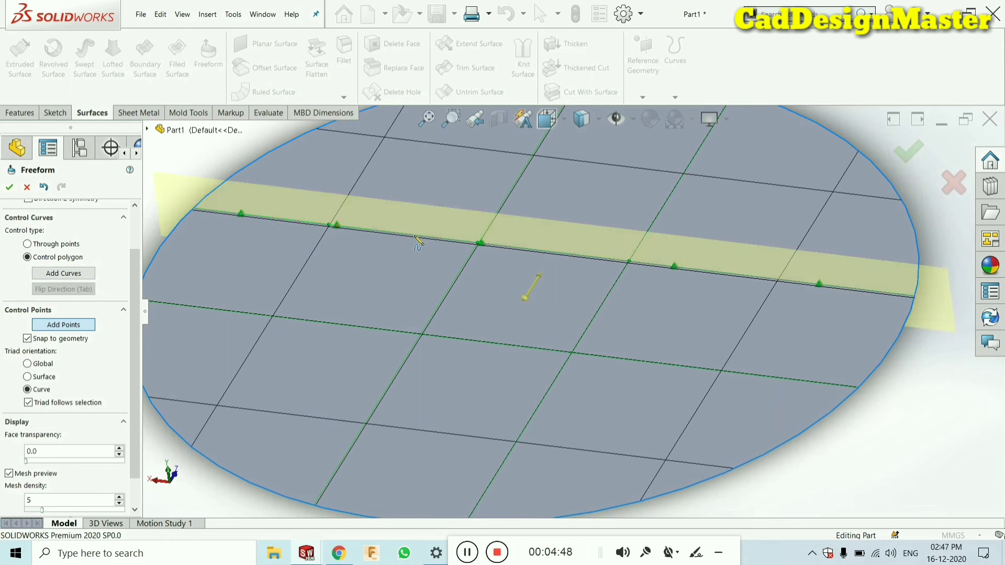
left_click(422, 335)
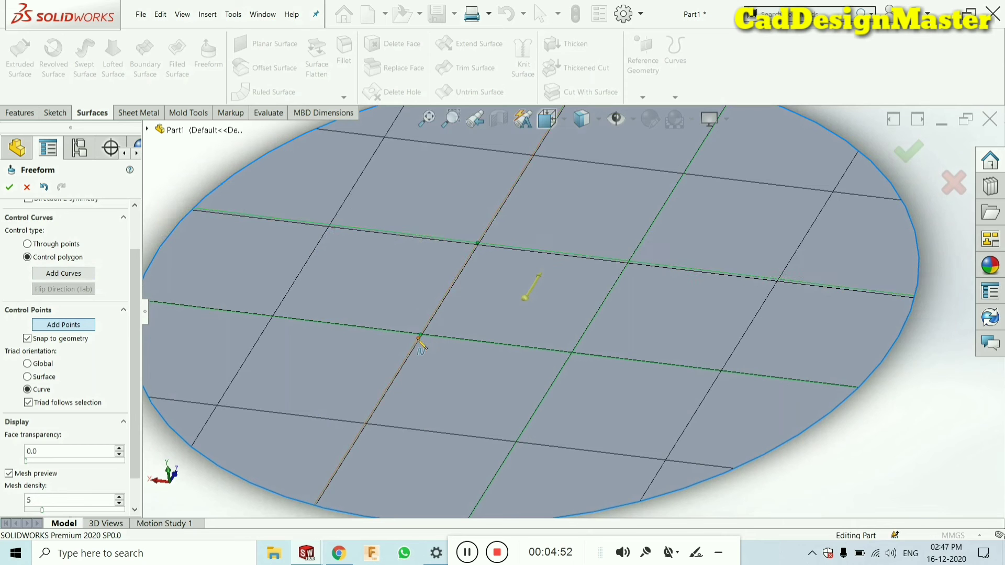
left_click(419, 340)
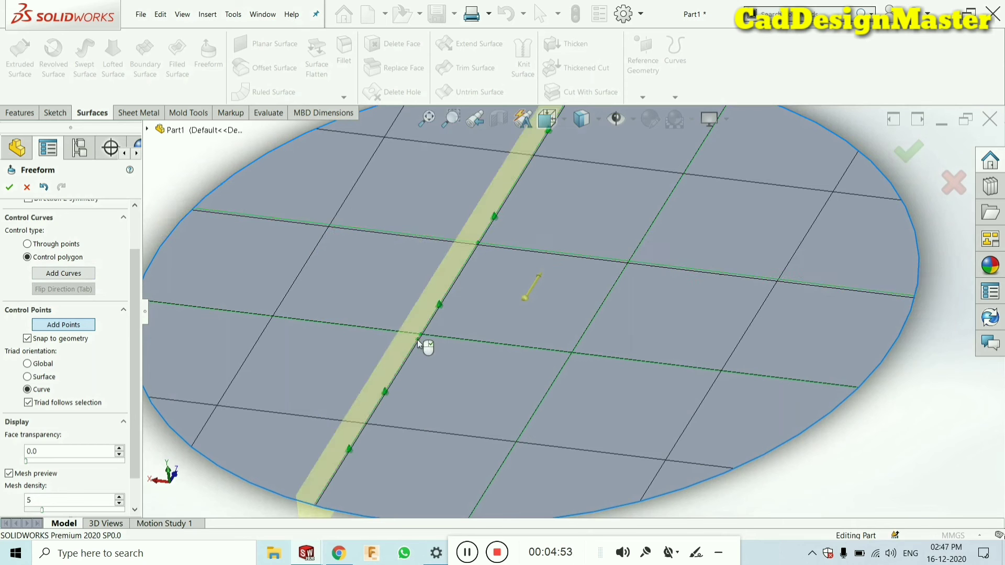
left_click(613, 359)
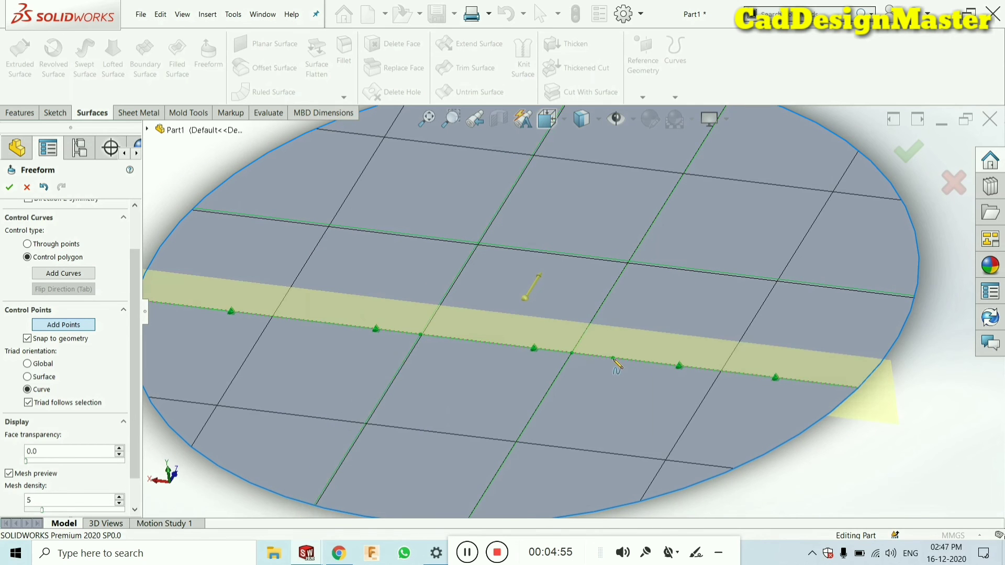
left_click(475, 247)
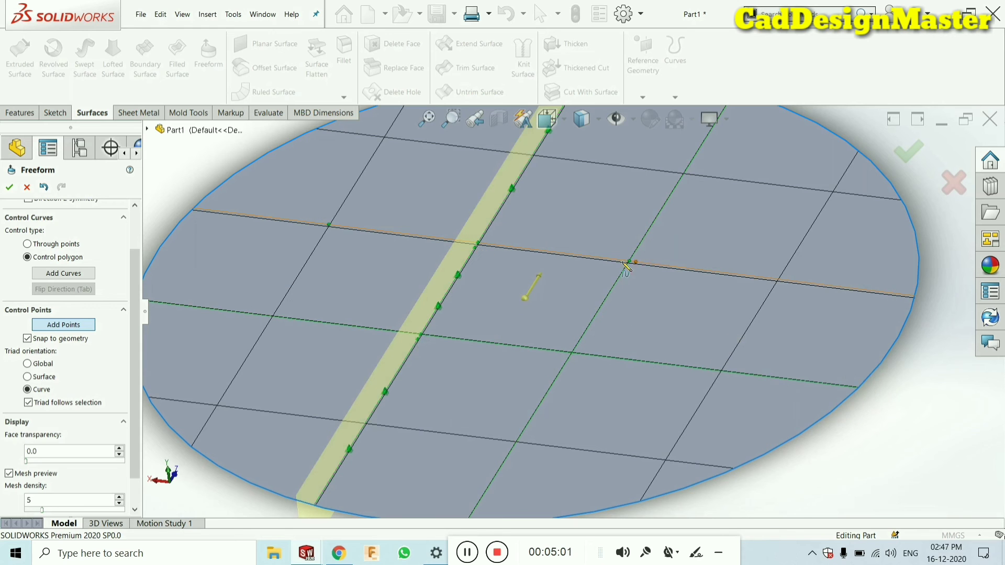
- Try to accept the Freeform feature without moving any control points
scroll(743, 278, "up", 3)
middle_click_drag(743, 278, 743, 240)
right_click(771, 202)
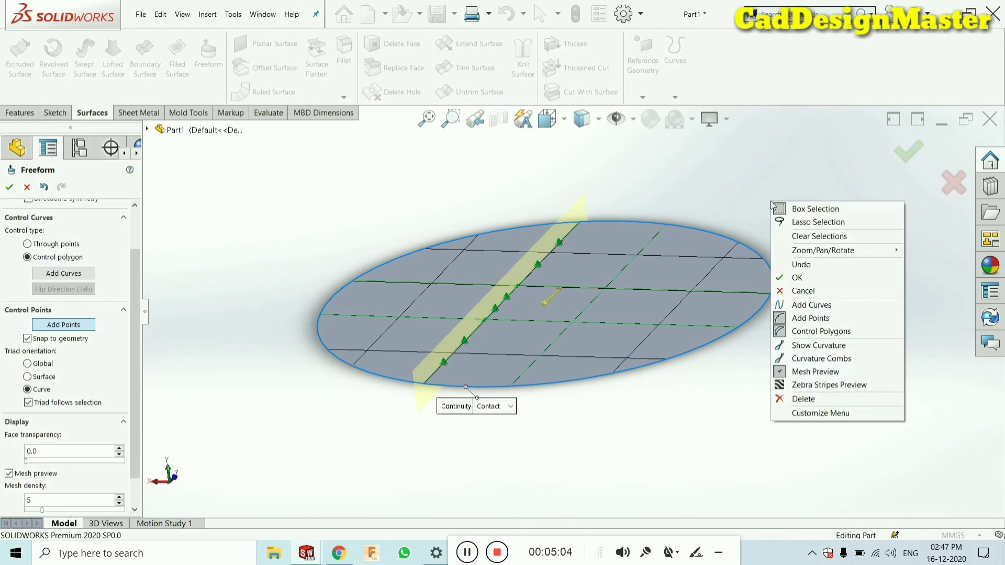
left_click(808, 278)
middle_click_drag(606, 332, 529, 335)
middle_click_drag(521, 300, 486, 324)
scroll(520, 327, "down", 4)
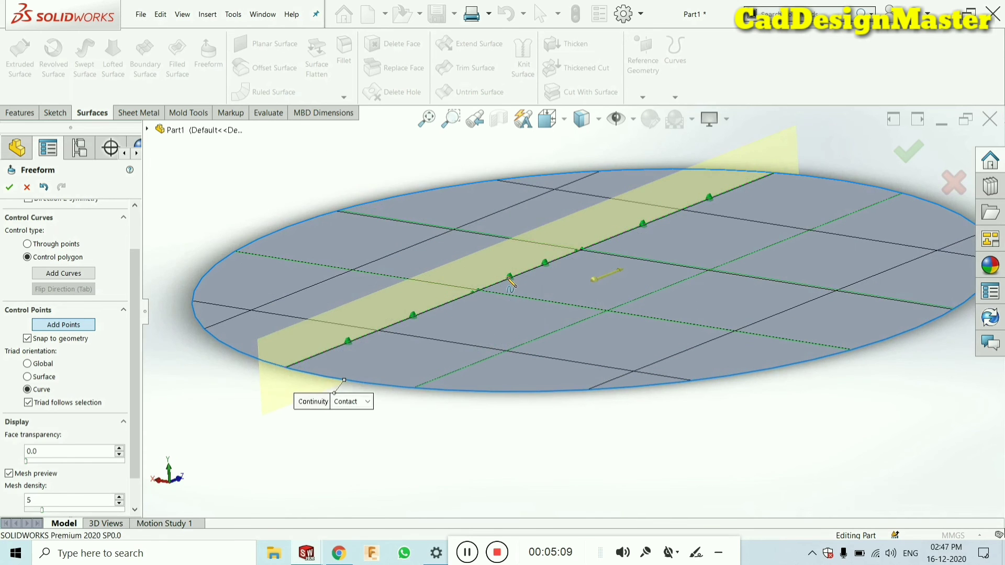
middle_click_drag(510, 278, 510, 291)
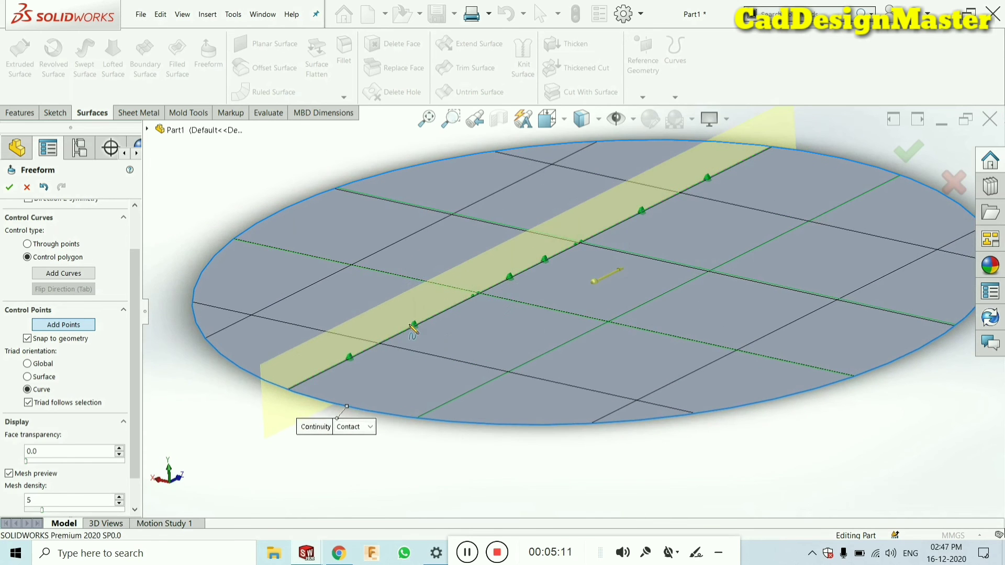
left_click(914, 152)
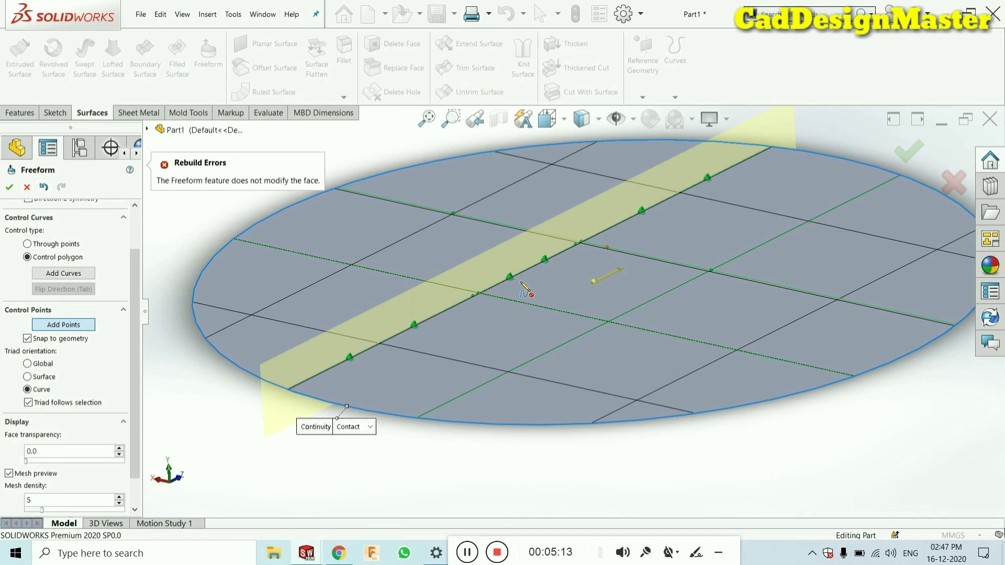
- Pull two control points of the selected curve up about 31.9 mm and 23.6 mm to form two humps
left_click_drag(414, 326, 419, 269)
middle_click_drag(418, 304, 416, 324)
key("Escape")
left_click_drag(395, 361, 407, 233)
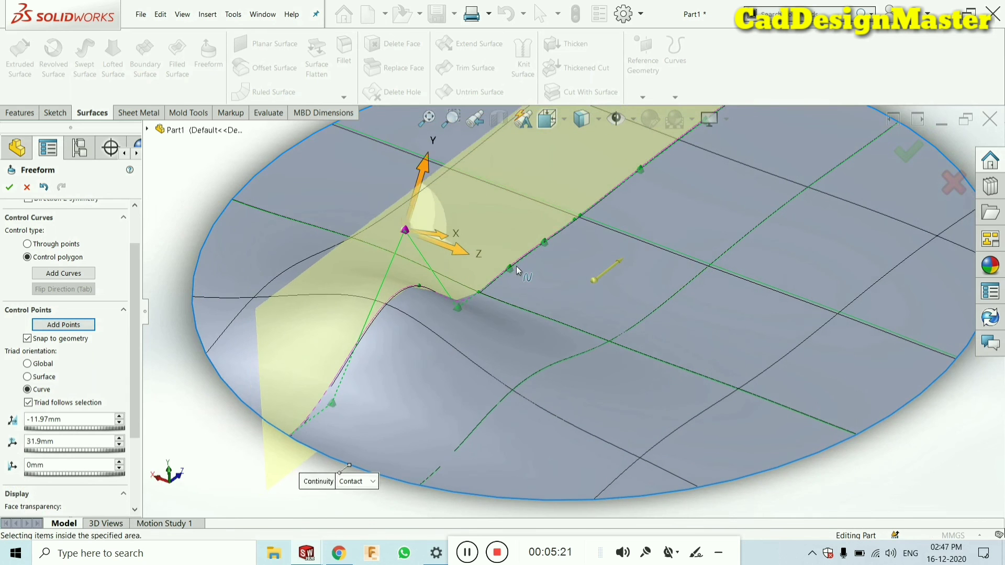
scroll(569, 264, "up", 3)
left_click_drag(577, 260, 654, 232)
- Raise the two control points in the valley between the humps to Y offsets of about 22.1 mm and 18.3 mm
middle_click_drag(654, 232, 569, 274)
scroll(569, 274, "down", 4)
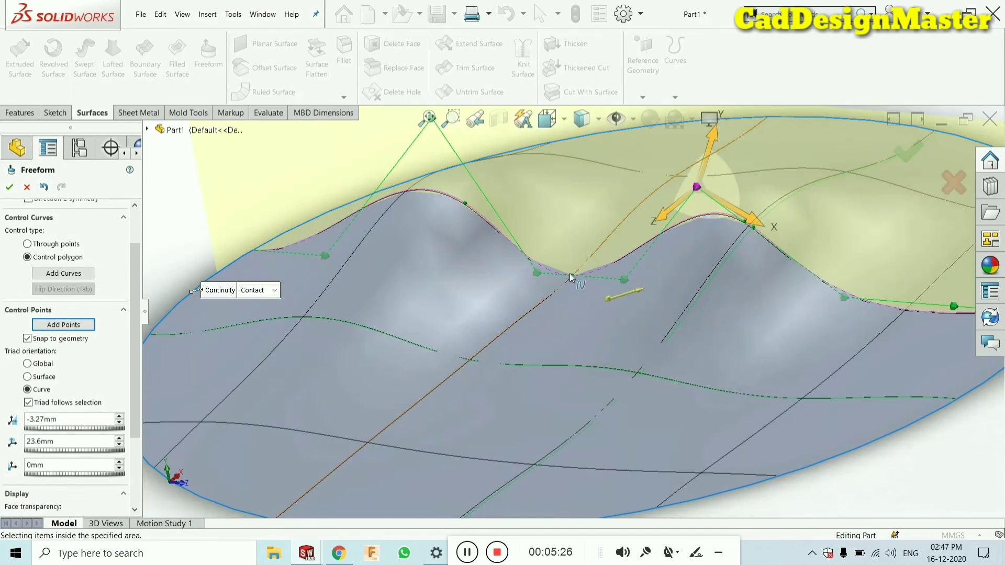
left_click_drag(539, 275, 541, 227)
middle_click_drag(540, 227, 608, 224)
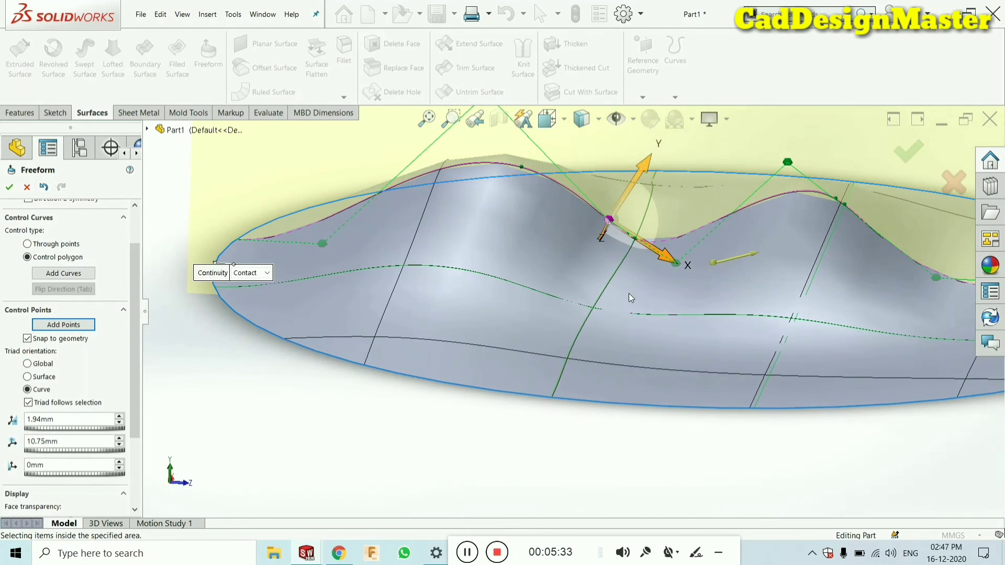
left_click_drag(610, 222, 646, 155)
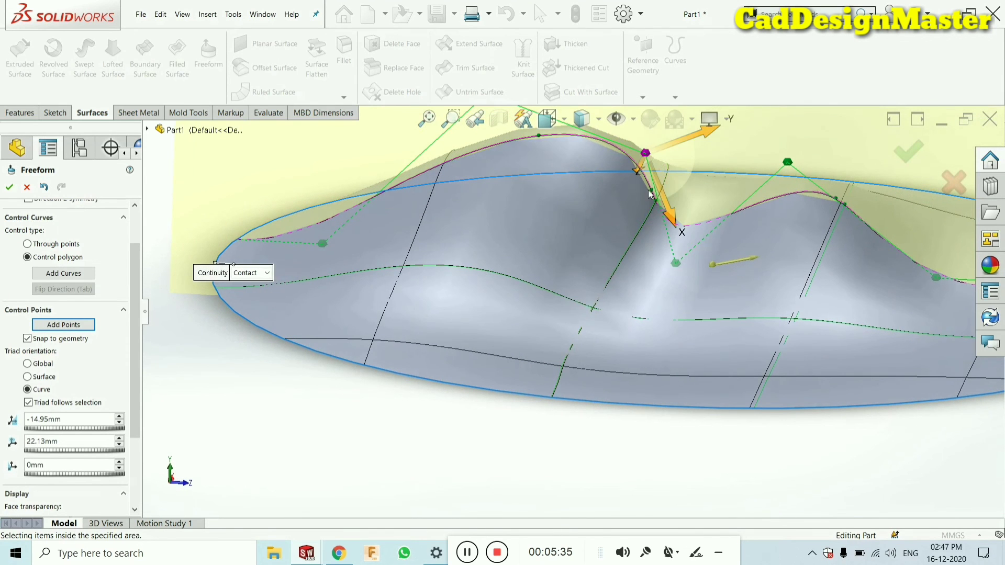
left_click_drag(677, 265, 712, 120)
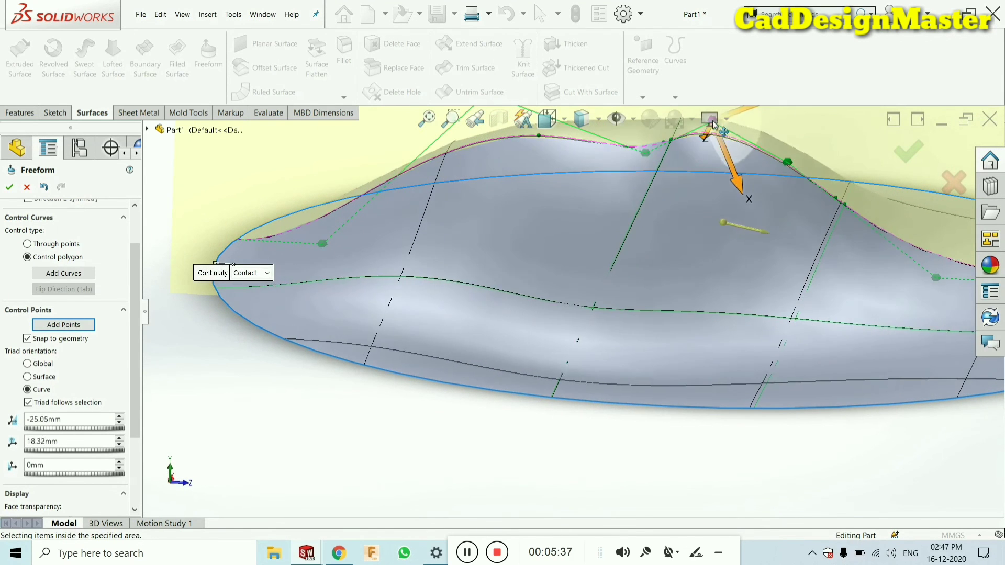
- Reshape the curve's humps, repositioning the first peak's control point about 30.6 mm high and the second hump's outer point about 10.3 mm high
scroll(617, 229, "up", 2)
left_click_drag(515, 160, 513, 200)
left_click_drag(622, 202, 618, 225)
left_click(514, 200)
left_click_drag(514, 200, 475, 165)
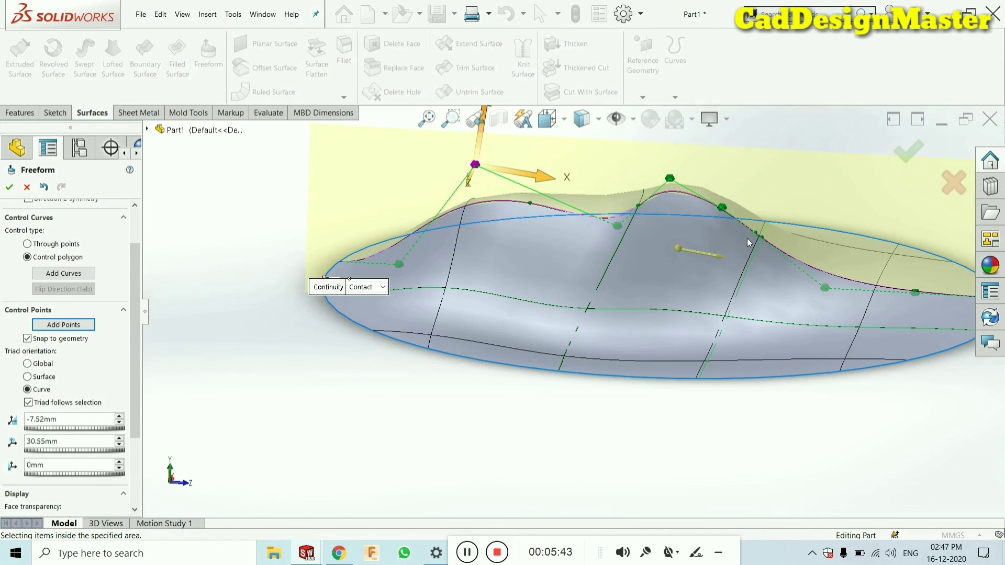
left_click_drag(825, 291, 852, 206)
left_click_drag(722, 208, 748, 236)
- Pull the control point near the curve's far end up about 49.2 mm and accept the Freeform feature
scroll(736, 273, "up", 4)
middle_click_drag(736, 273, 564, 300)
left_click(553, 193)
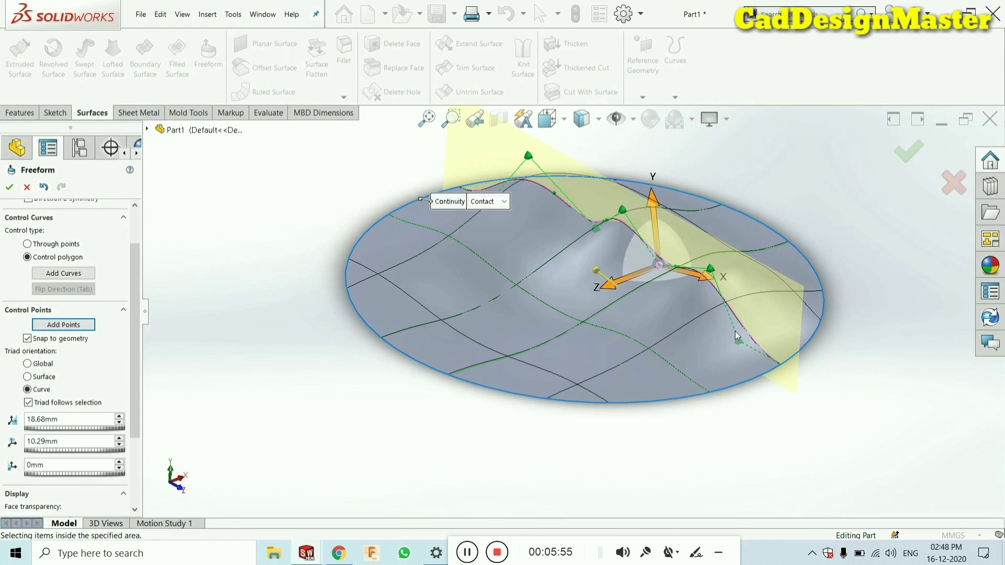
left_click(706, 357)
middle_click_drag(707, 358, 718, 323)
left_click_drag(718, 323, 750, 223)
middle_click_drag(750, 223, 569, 198)
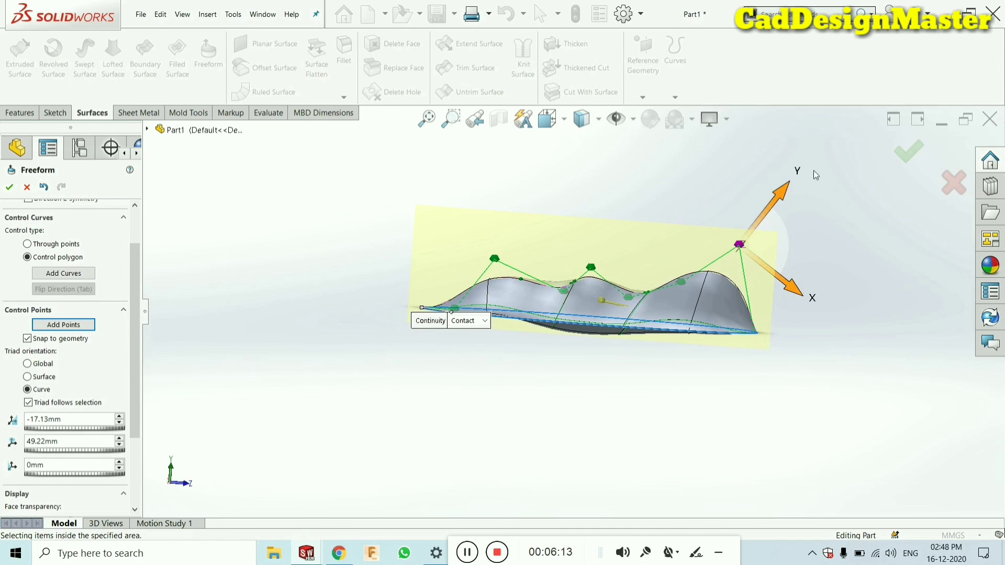
left_click(909, 153)
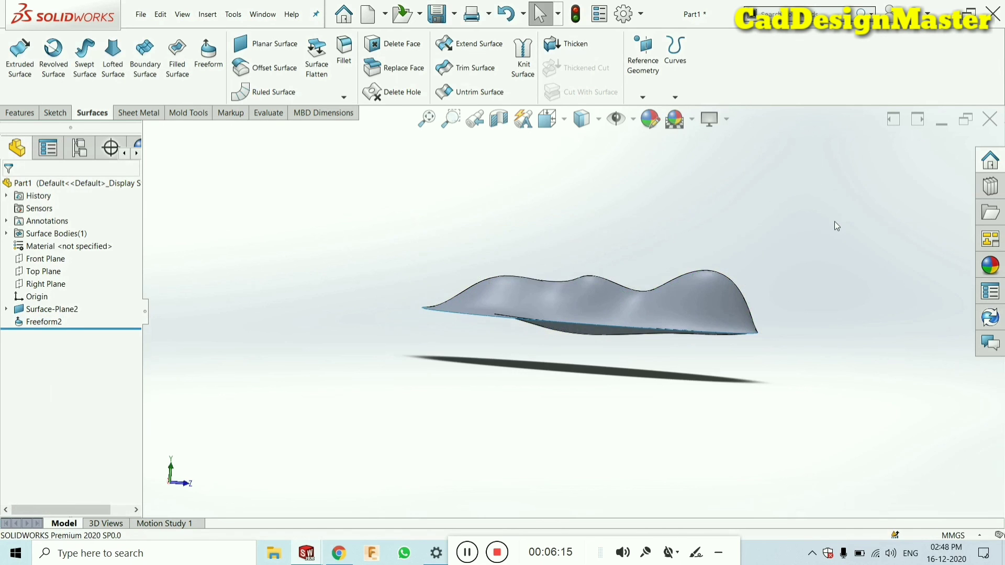
- Examine the deformed surface in the isometric view and its wavy profile up close in the right view
key("ctrl+7")
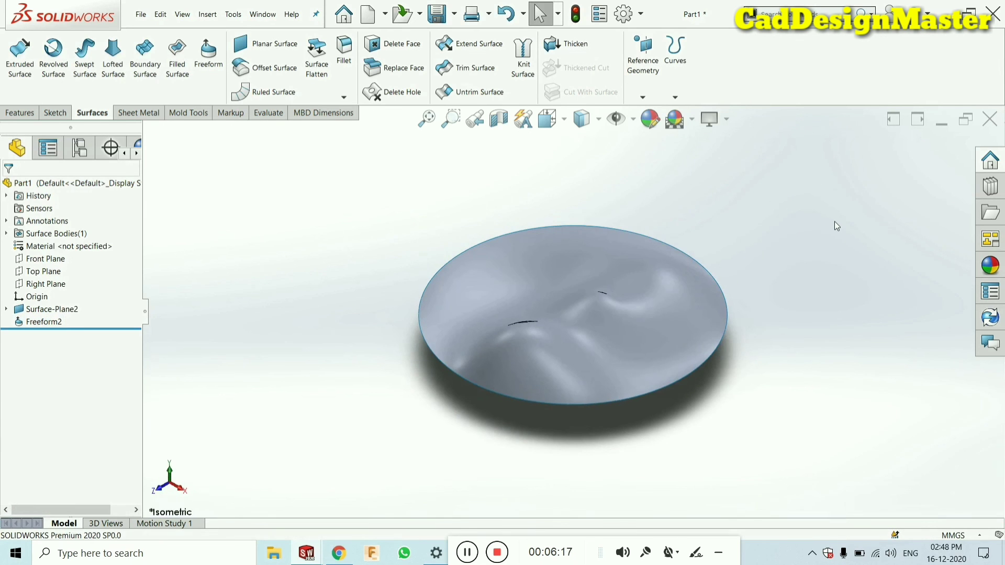
scroll(564, 363, "down", 5)
middle_click_drag(559, 345, 550, 293)
key("ctrl+4")
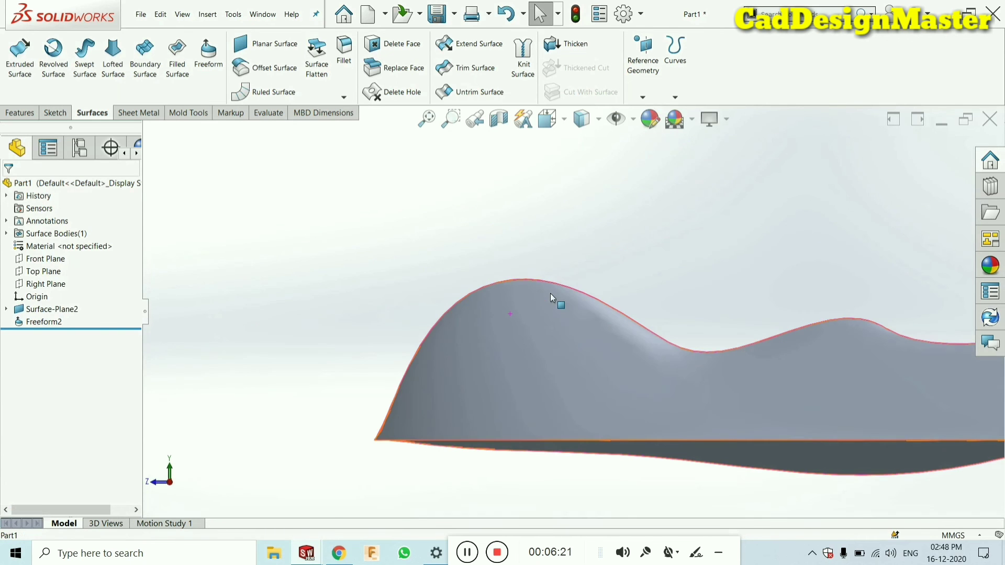
scroll(550, 293, "up", 5)
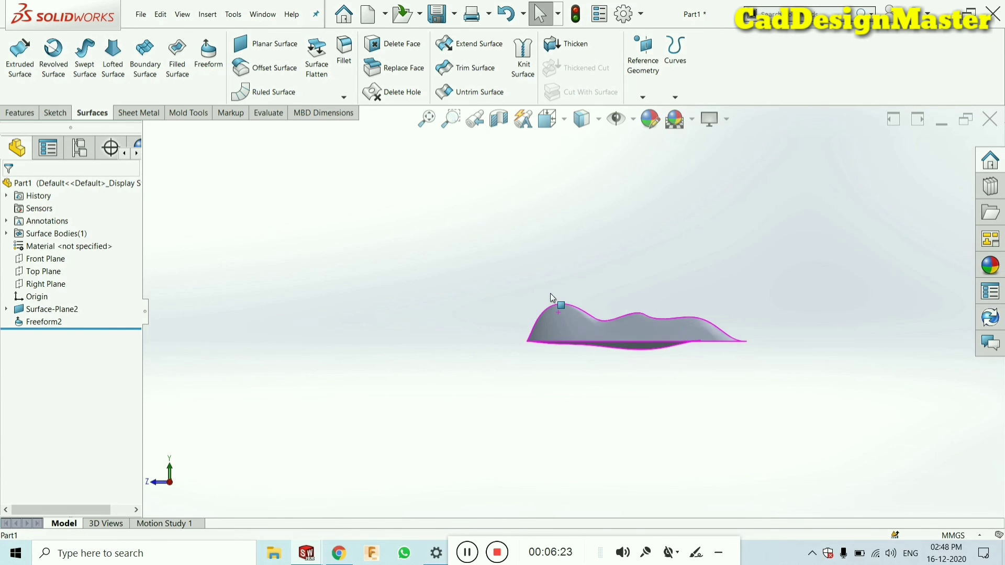
scroll(648, 343, "down", 4)
scroll(639, 332, "up", 2)
scroll(635, 330, "down", 2)
scroll(635, 330, "up", 2)
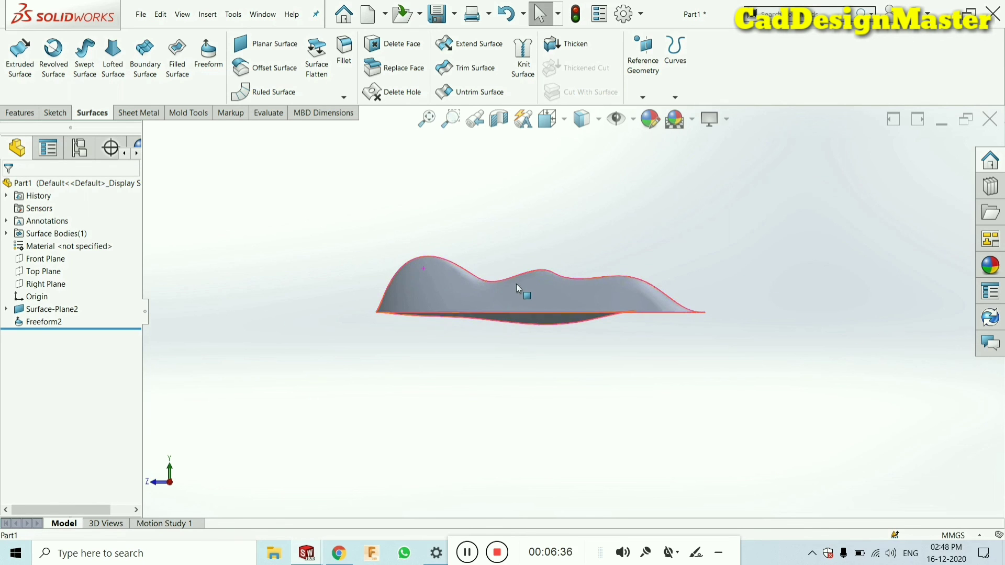
scroll(516, 286, "down", 4)
scroll(516, 286, "up", 4)
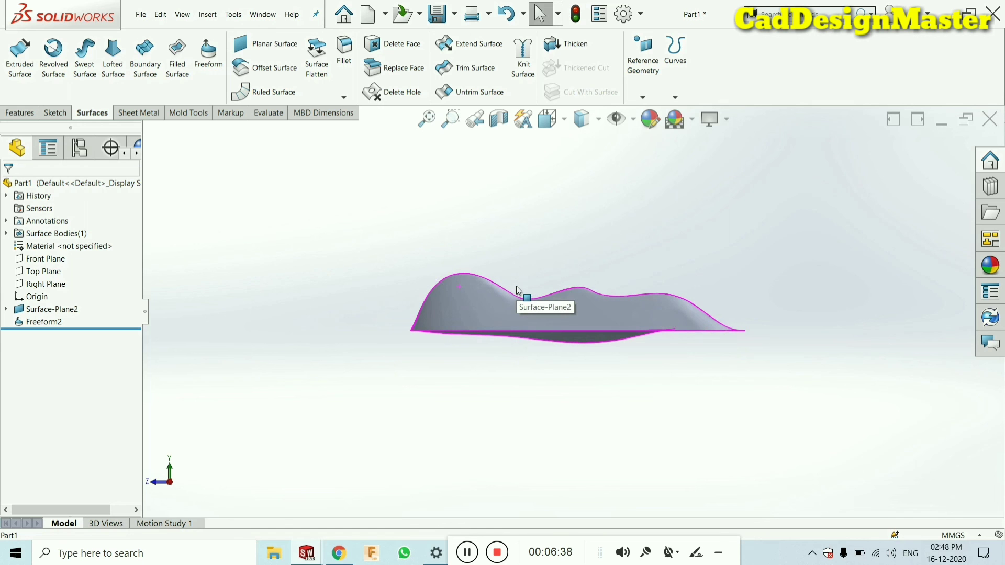